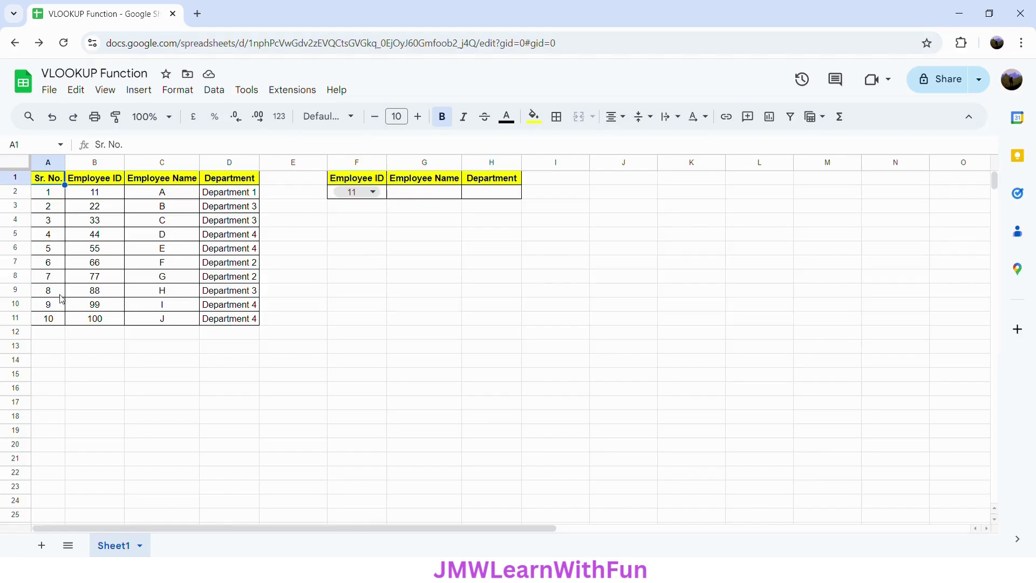
# - Examine the employee table's columns A to D and the lookup table in F1:H2, including the Employee ID options in F2
pyautogui.click(44, 195)
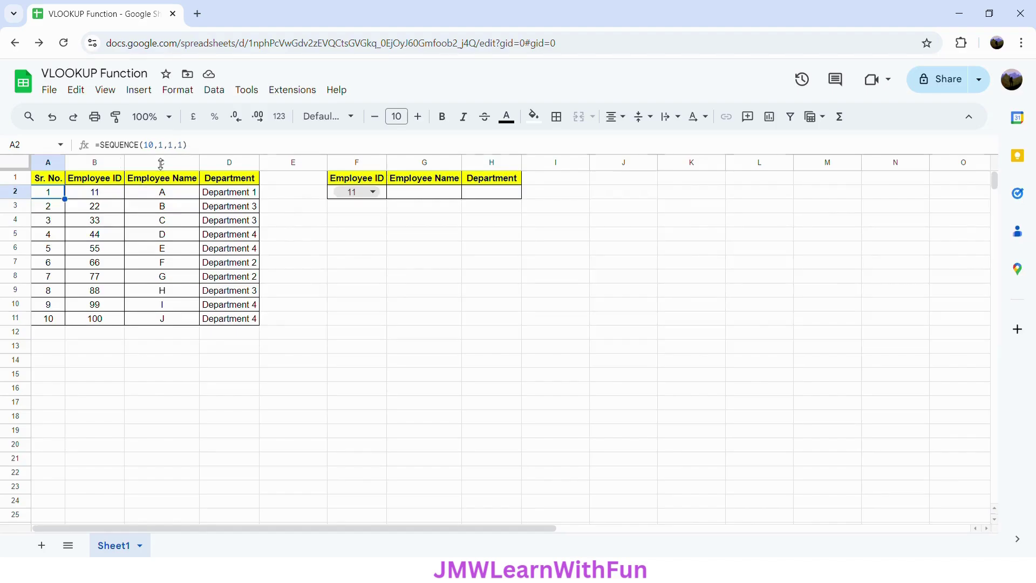
pyautogui.click(99, 184)
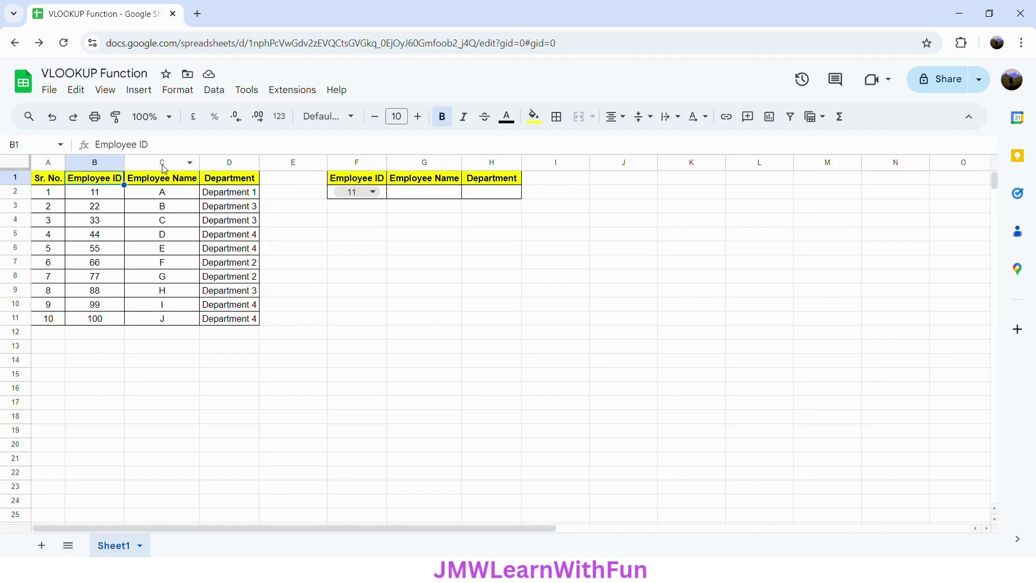
pyautogui.click(160, 182)
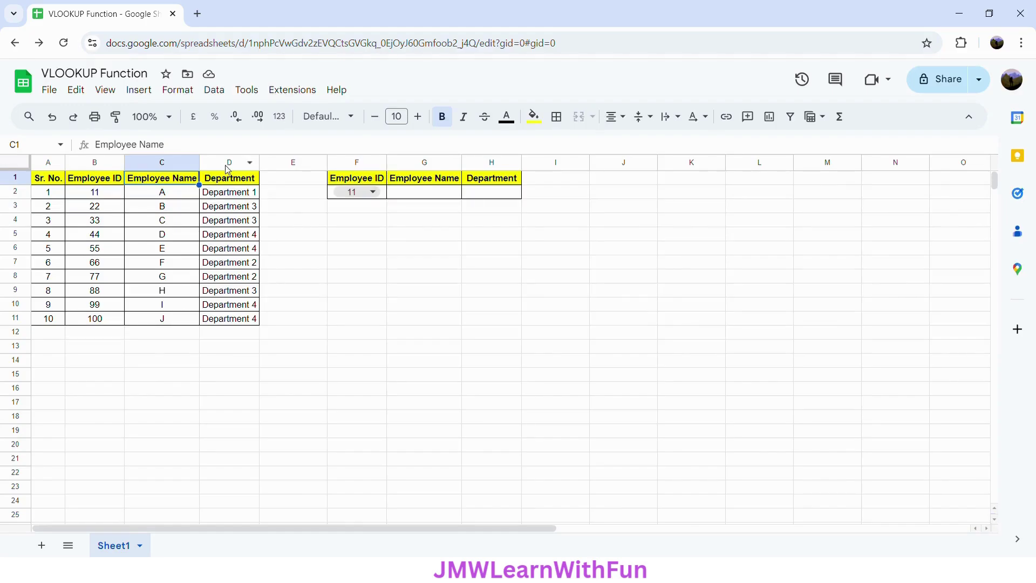
pyautogui.click(225, 183)
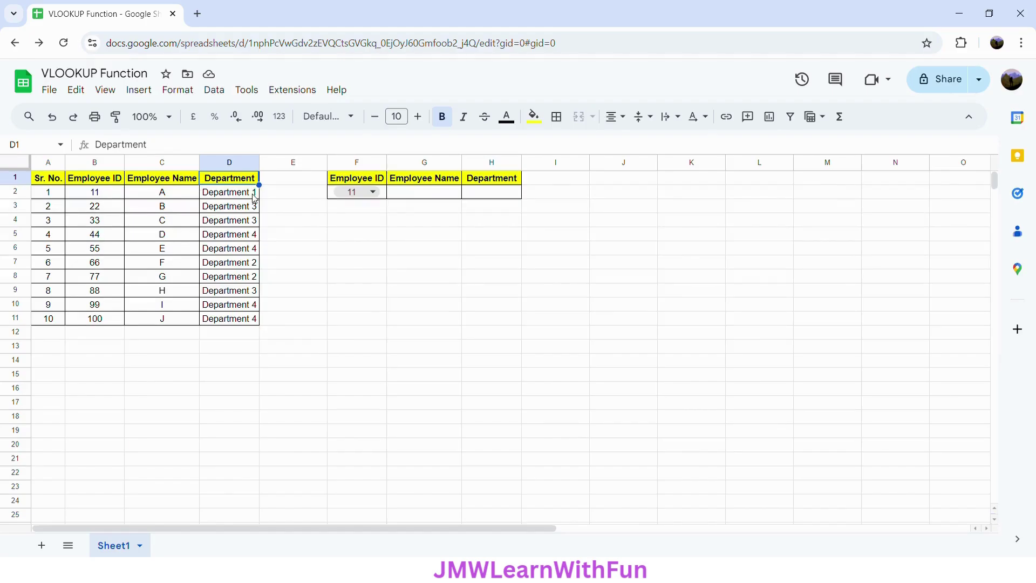
pyautogui.click(384, 197)
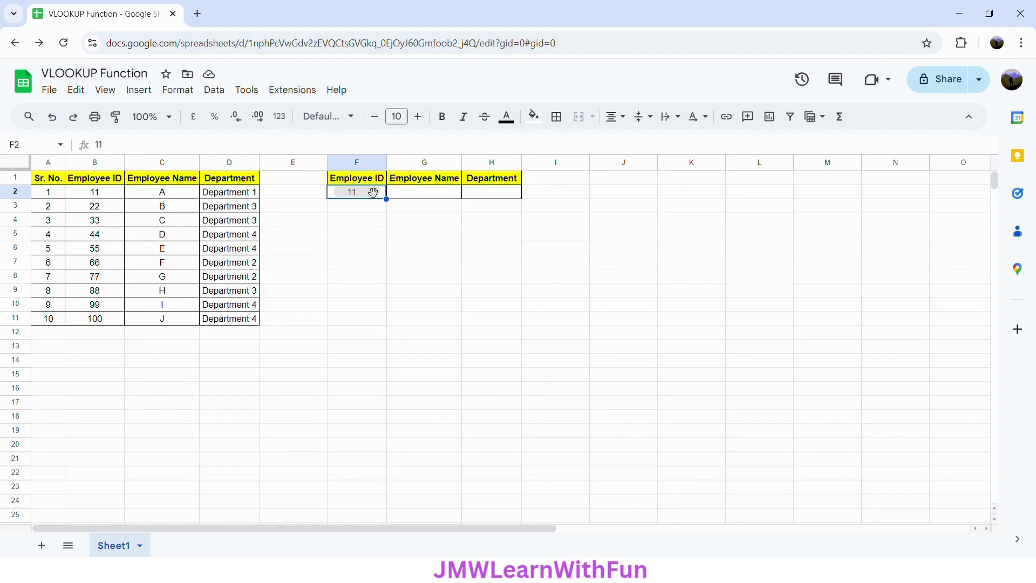
pyautogui.click(367, 195)
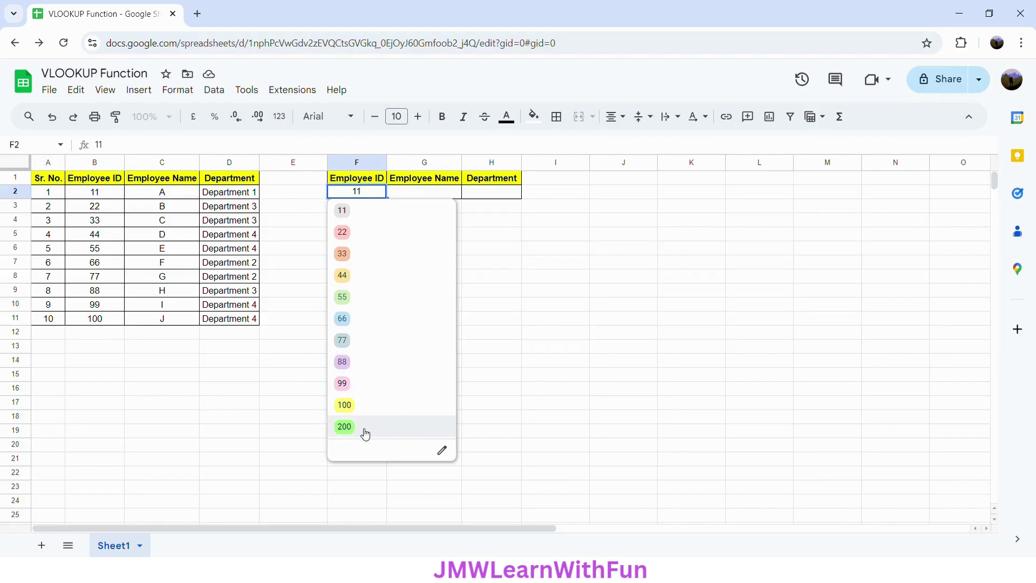
pyautogui.click(404, 193)
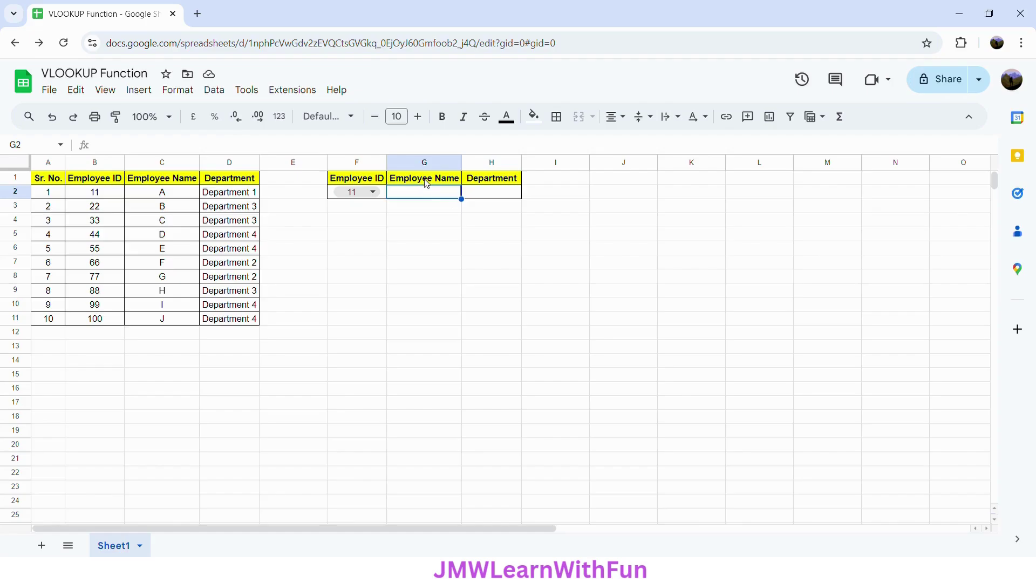
pyautogui.click(330, 195)
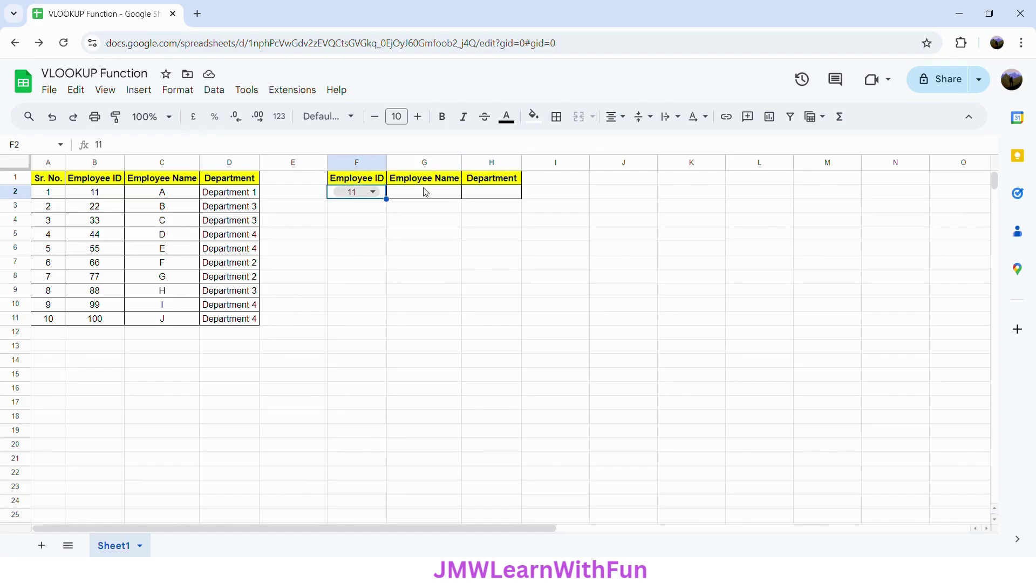
pyautogui.click(484, 197)
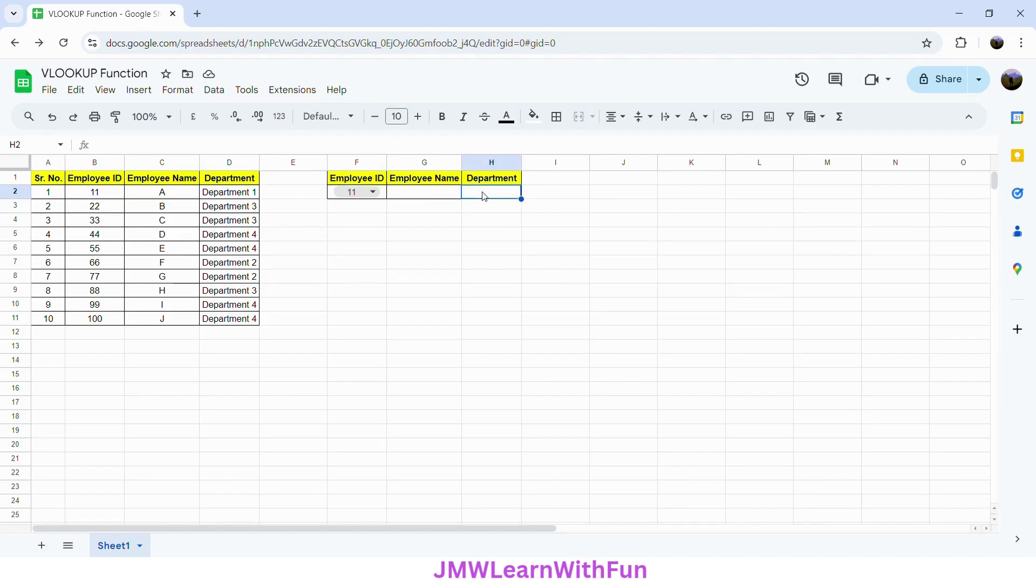
pyautogui.click(332, 199)
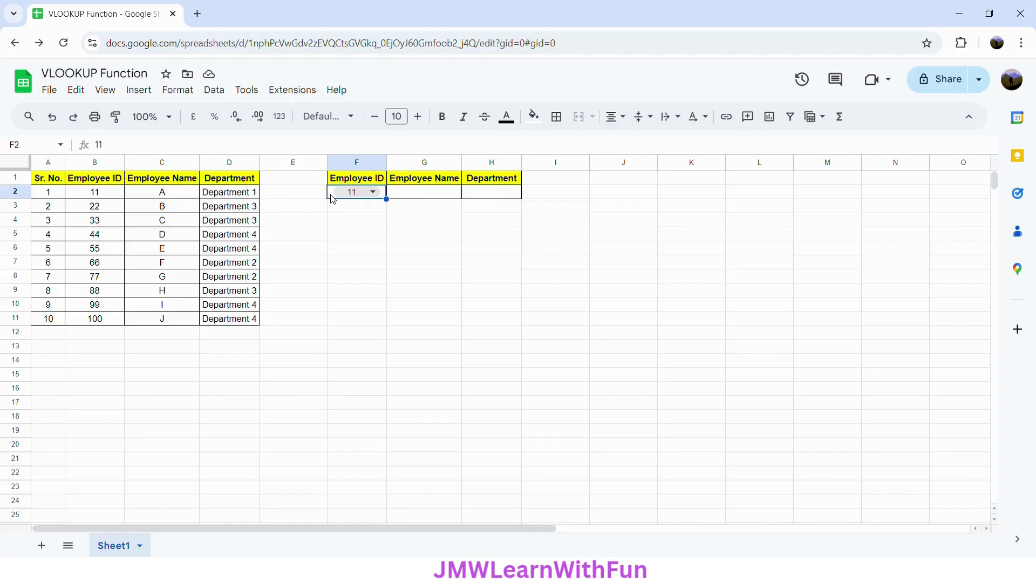
# - Start a VLOOKUP formula in G2 under Employee Name, using the absolute reference $F$2 as the search key
pyautogui.click(441, 196)
pyautogui.write('=VLOOK')
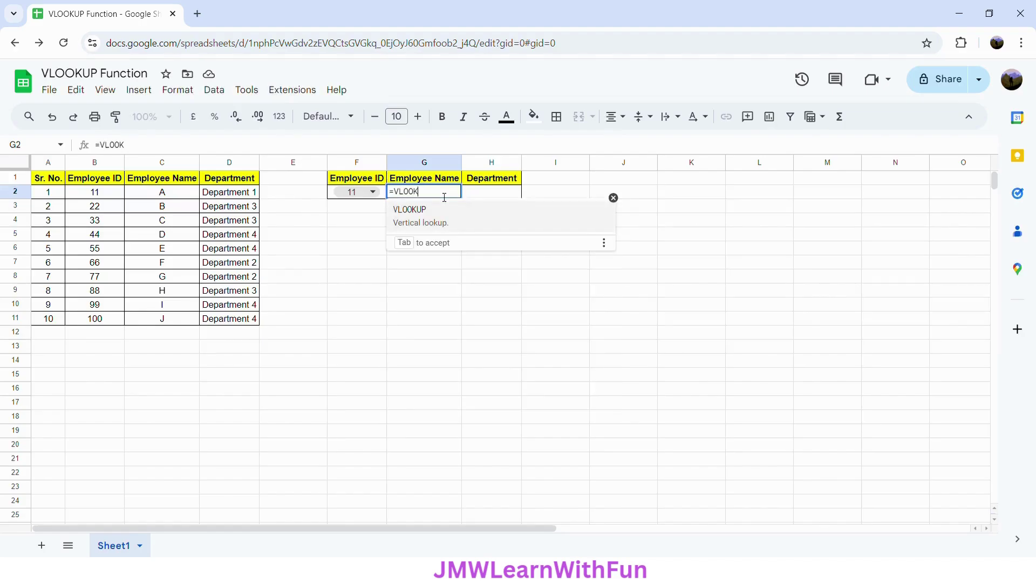
pyautogui.write('UP')
pyautogui.click(442, 228)
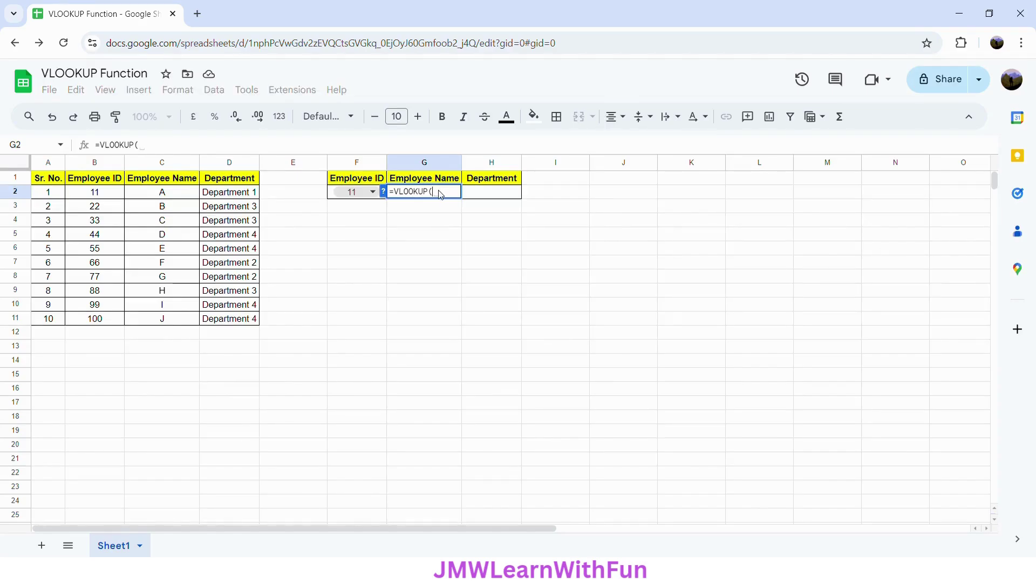
pyautogui.click(383, 192)
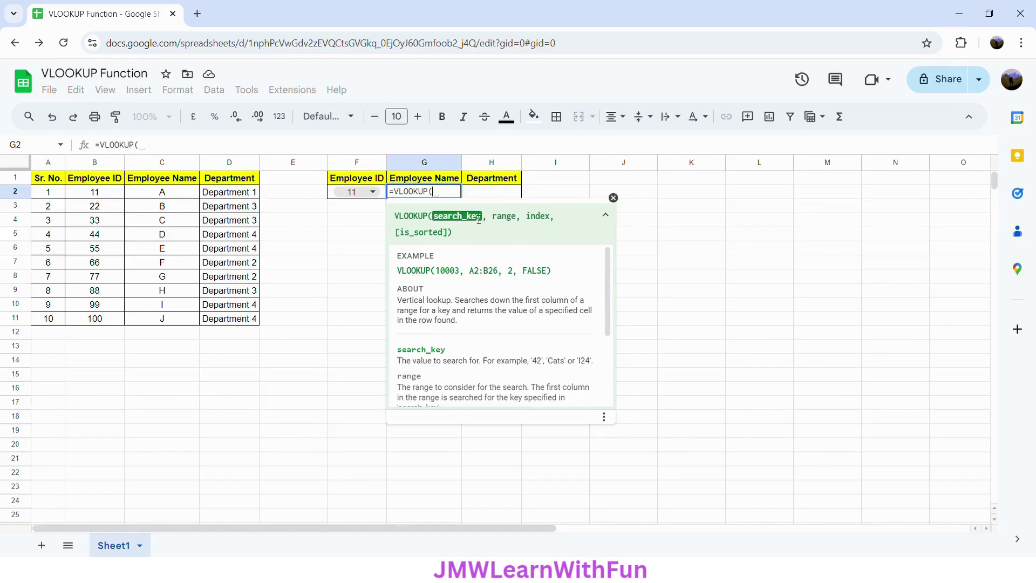
pyautogui.click(334, 198)
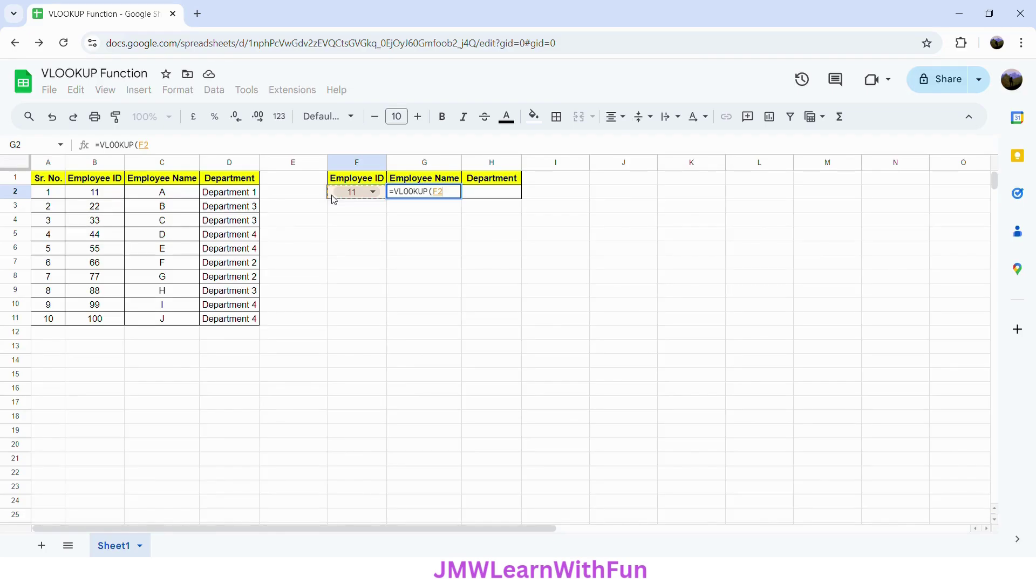
pyautogui.press('F4')
pyautogui.write(',')
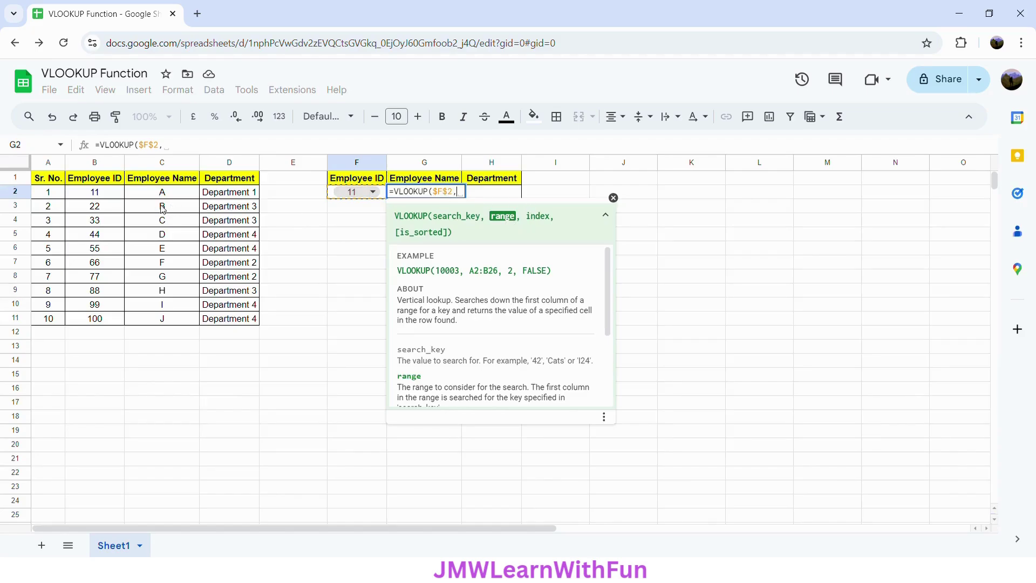
# - Complete the G2 VLOOKUP with the absolute range $B$2:$D$11, column index 2 and 0 for an exact match
pyautogui.moveTo(100, 195); pyautogui.dragTo(236, 327)
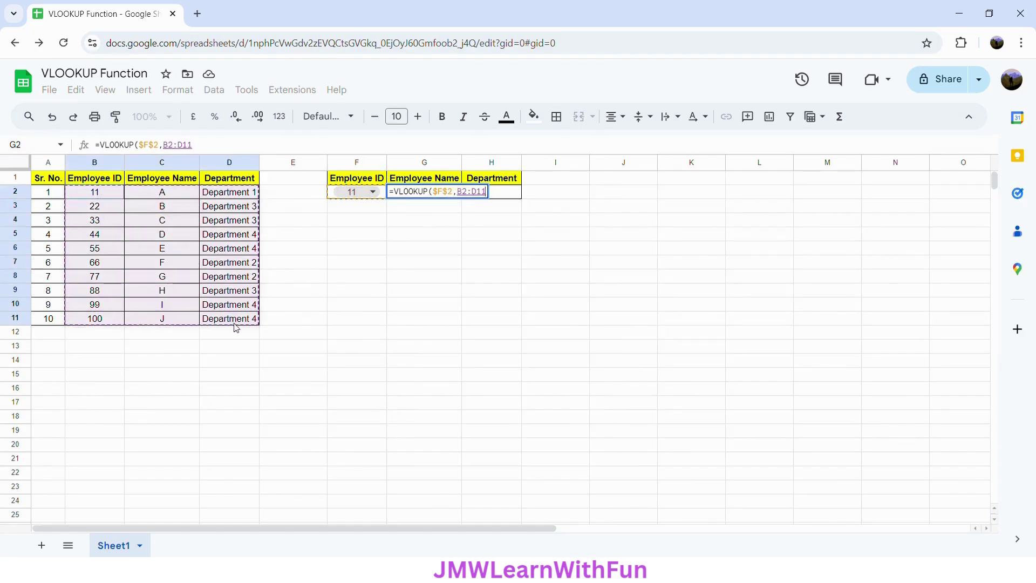
pyautogui.press('F4')
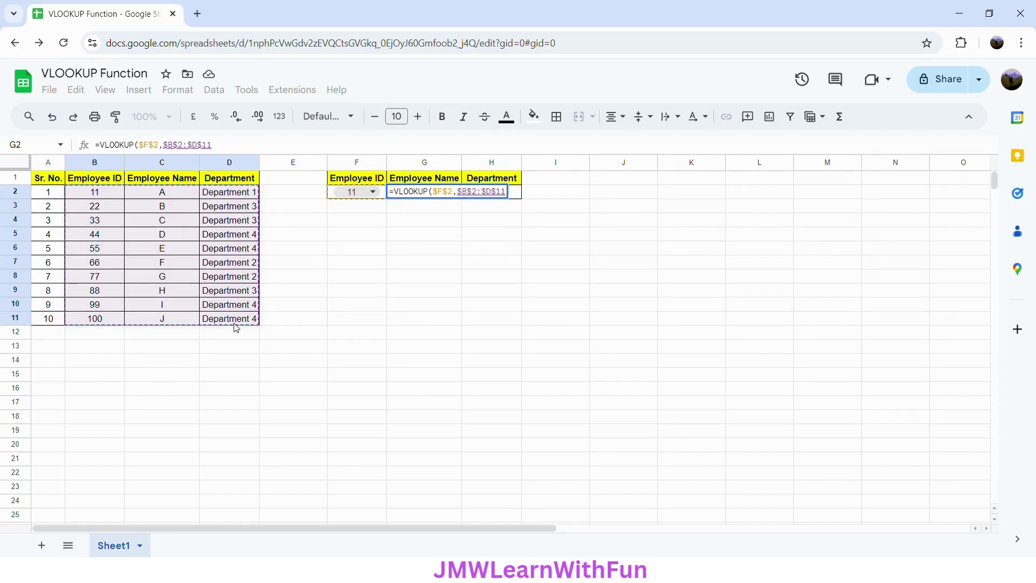
pyautogui.write(',')
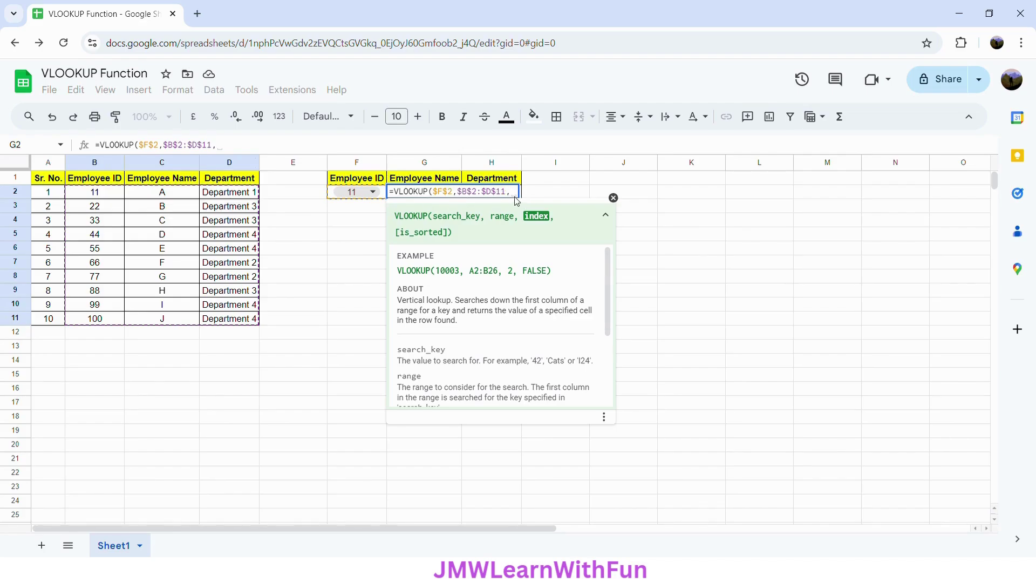
pyautogui.write('2')
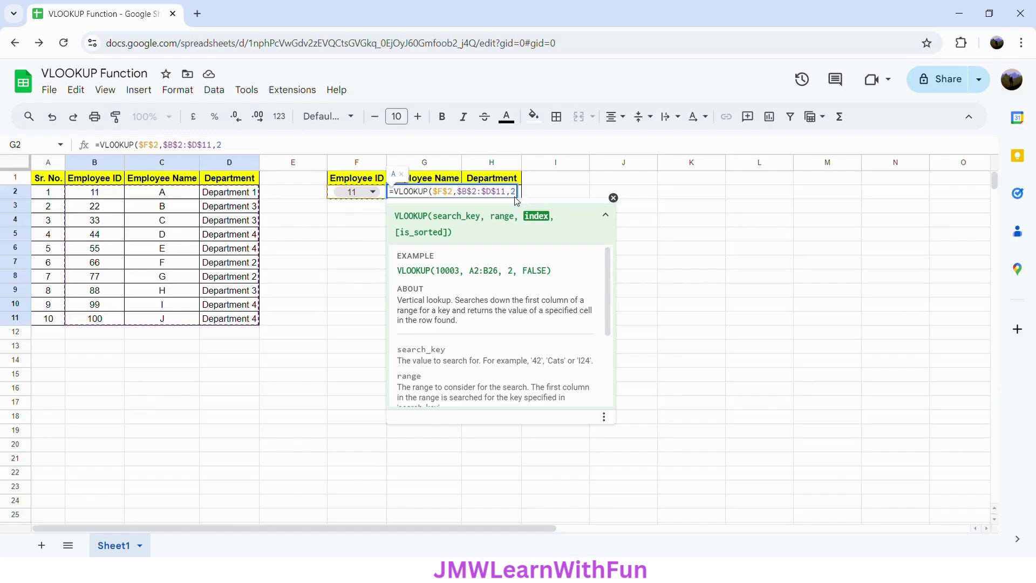
pyautogui.write(',')
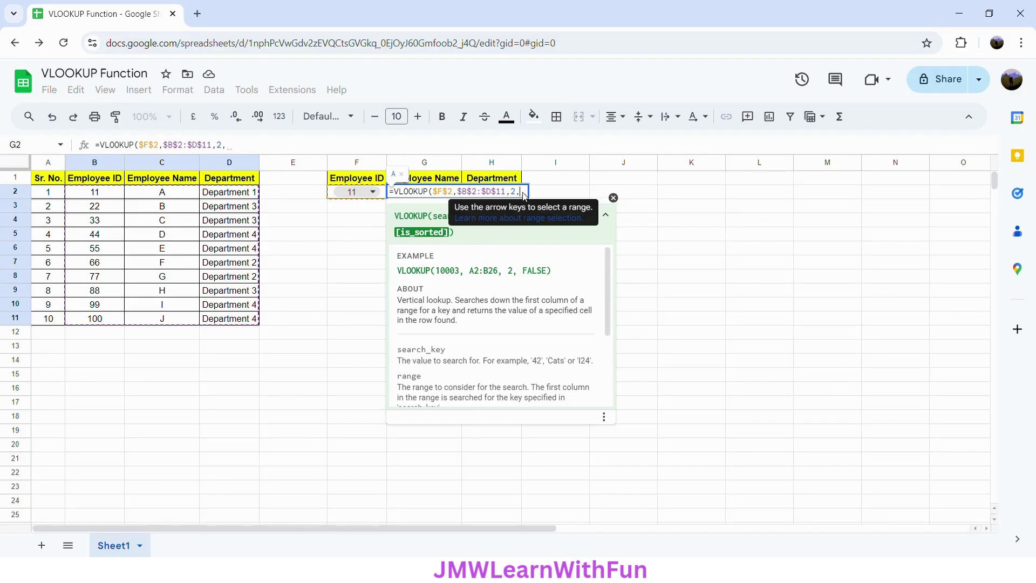
pyautogui.write('0')
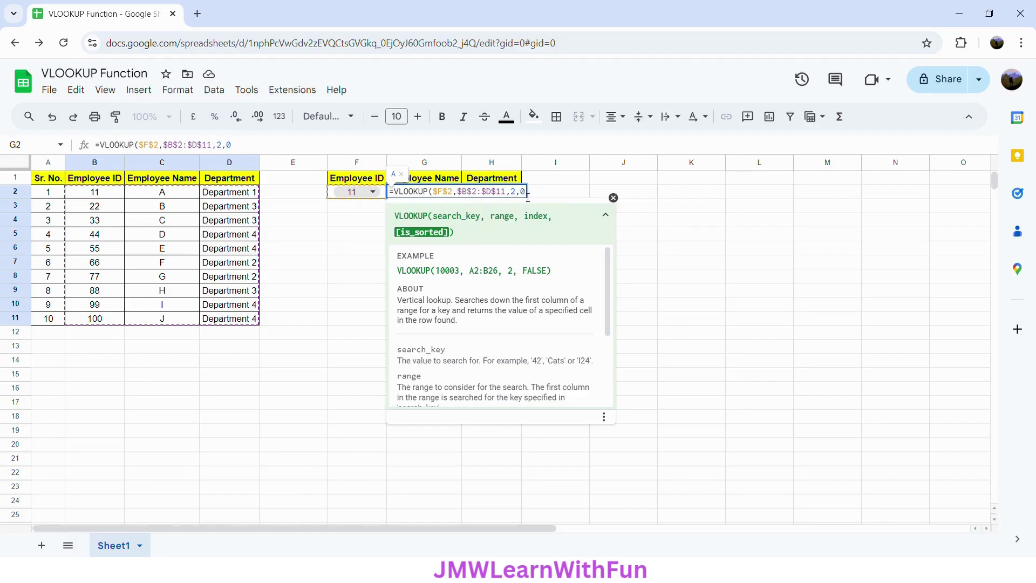
pyautogui.write(')')
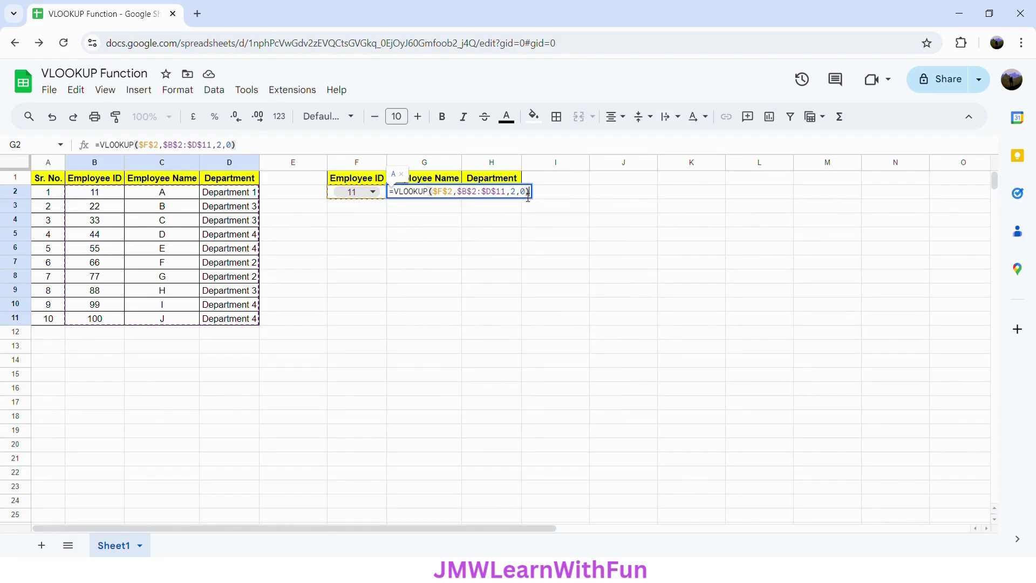
pyautogui.press('Return')
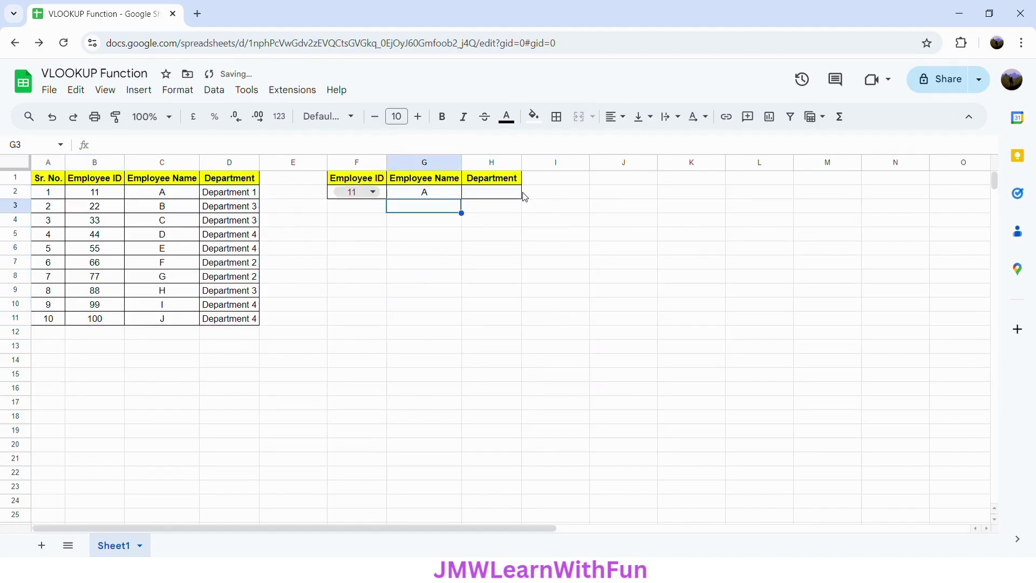
# - Copy the G2 formula into H2 under Department and change its column index to 3
pyautogui.click(412, 197)
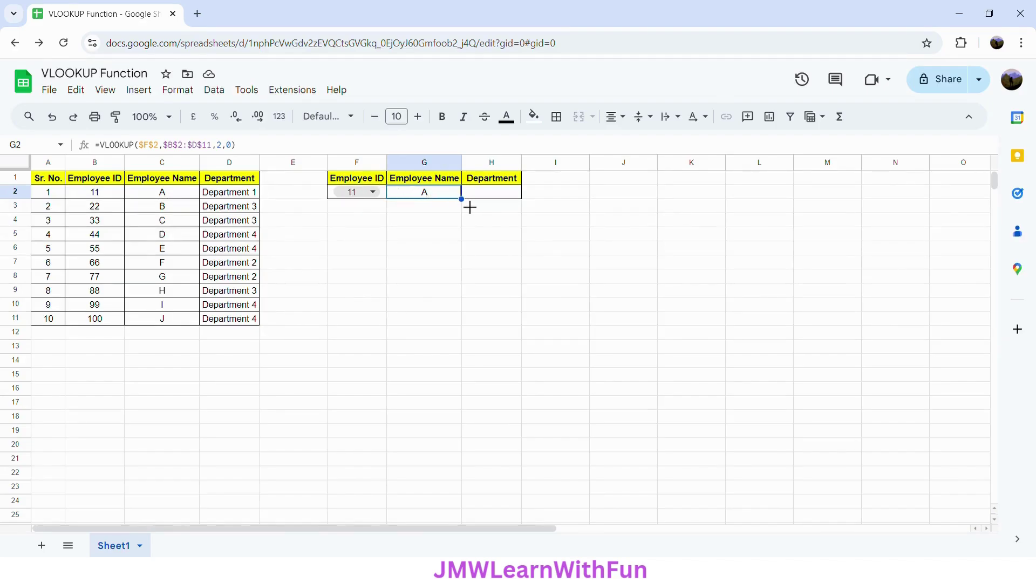
pyautogui.moveTo(470, 207); pyautogui.dragTo(497, 204)
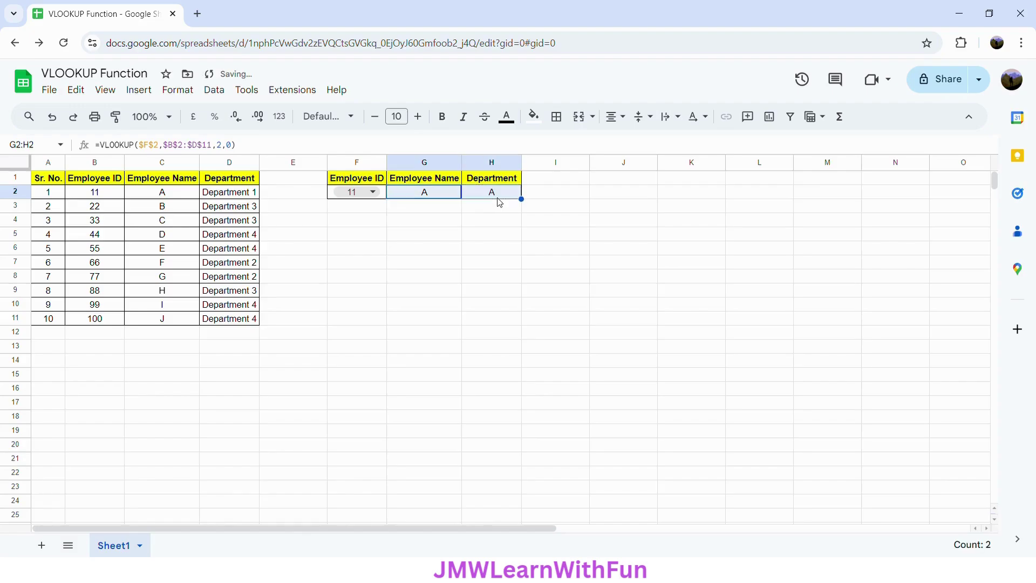
pyautogui.click(499, 203)
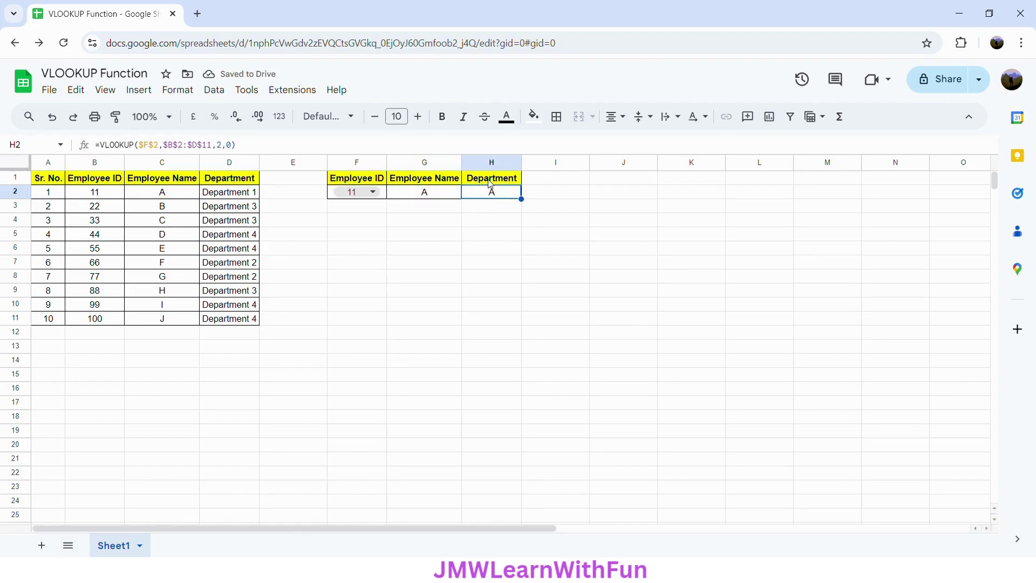
pyautogui.click(224, 153)
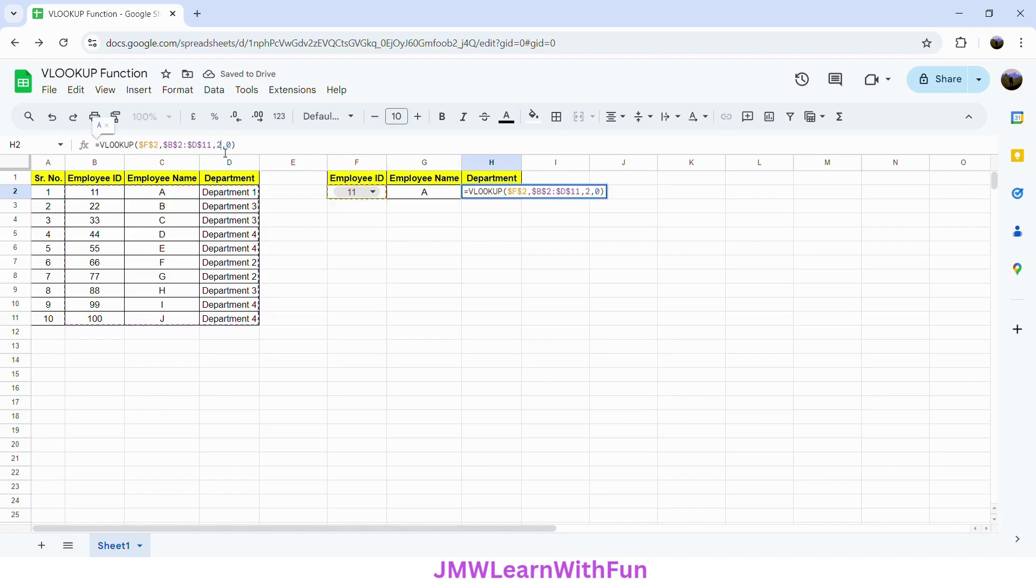
pyautogui.doubleClick(222, 151)
pyautogui.press('BackSpace')
pyautogui.write('3')
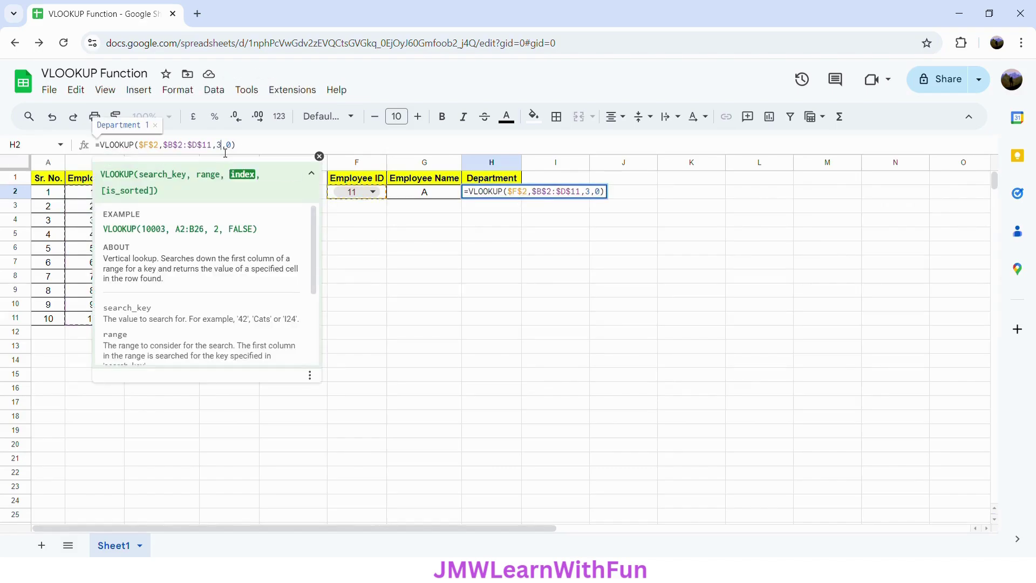
pyautogui.press('Return')
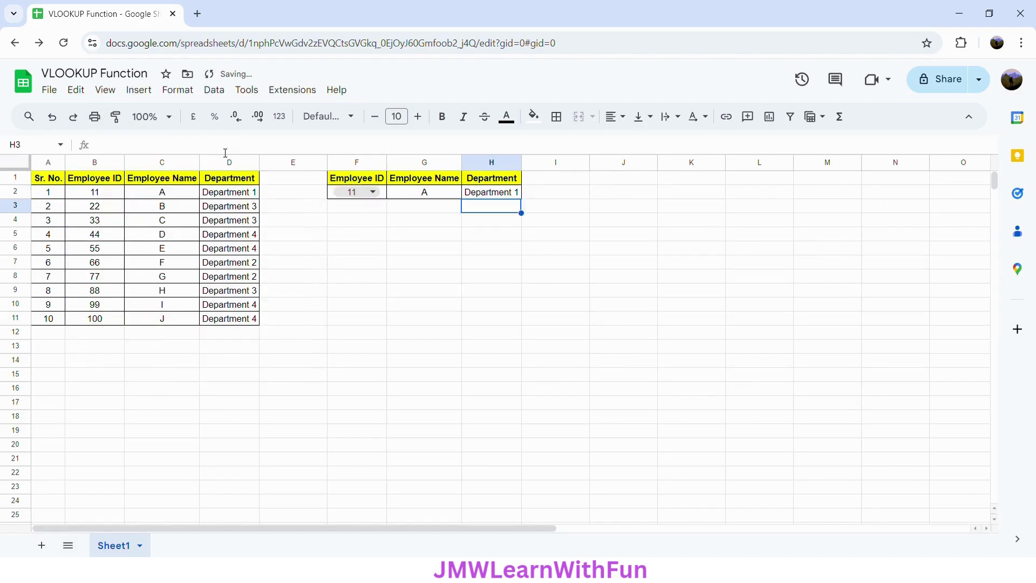
pyautogui.click(499, 195)
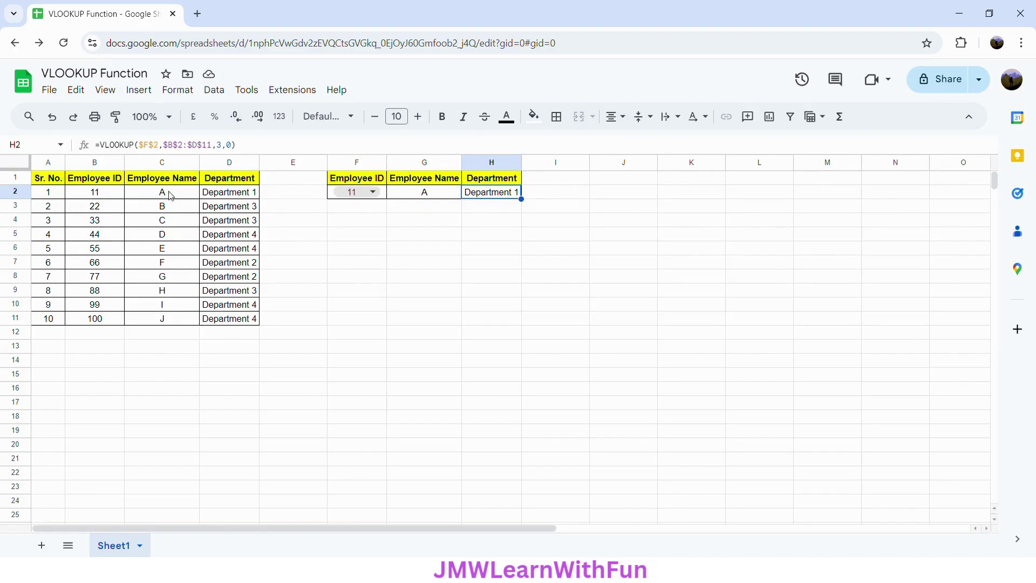
# - Test the lookup by choosing Employee ID 22 followed by 200 in F2, and inspect the result in G2
pyautogui.click(375, 194)
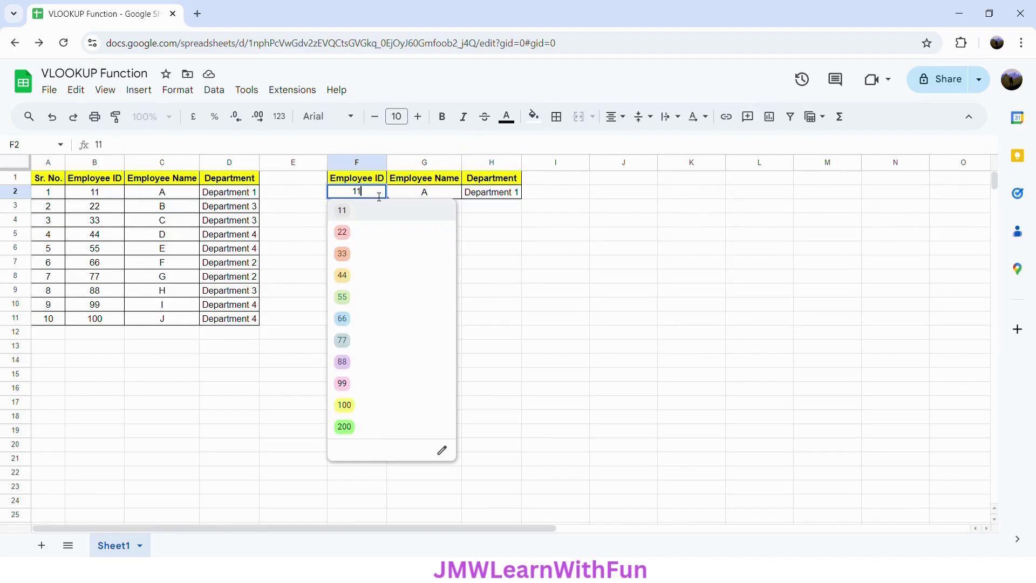
pyautogui.click(365, 238)
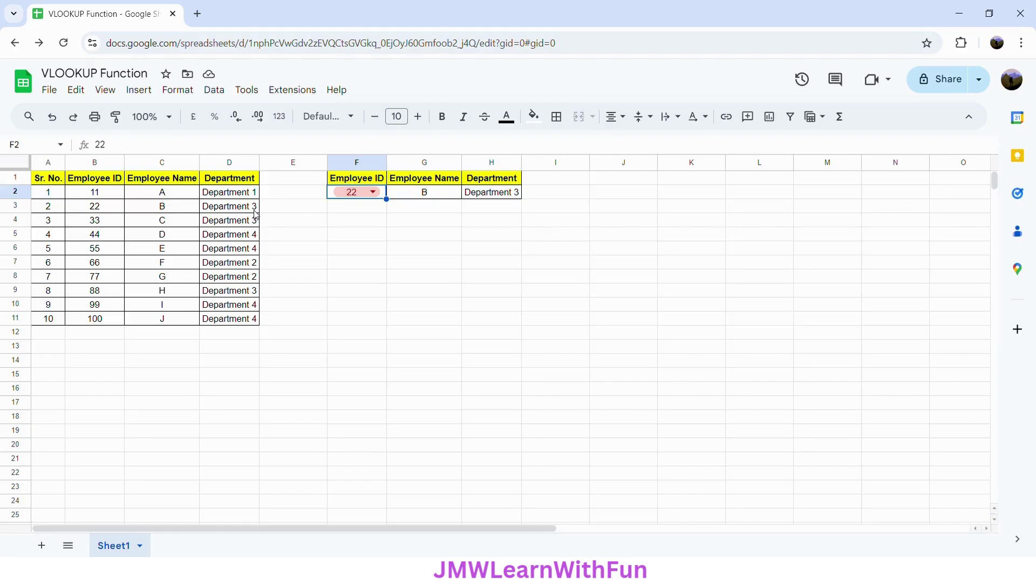
pyautogui.click(360, 196)
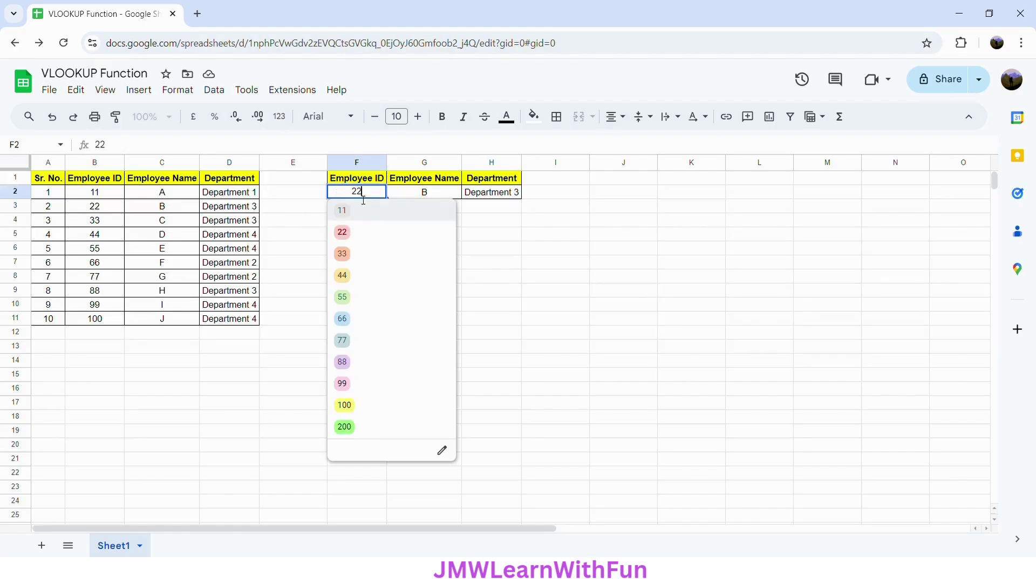
pyautogui.click(369, 435)
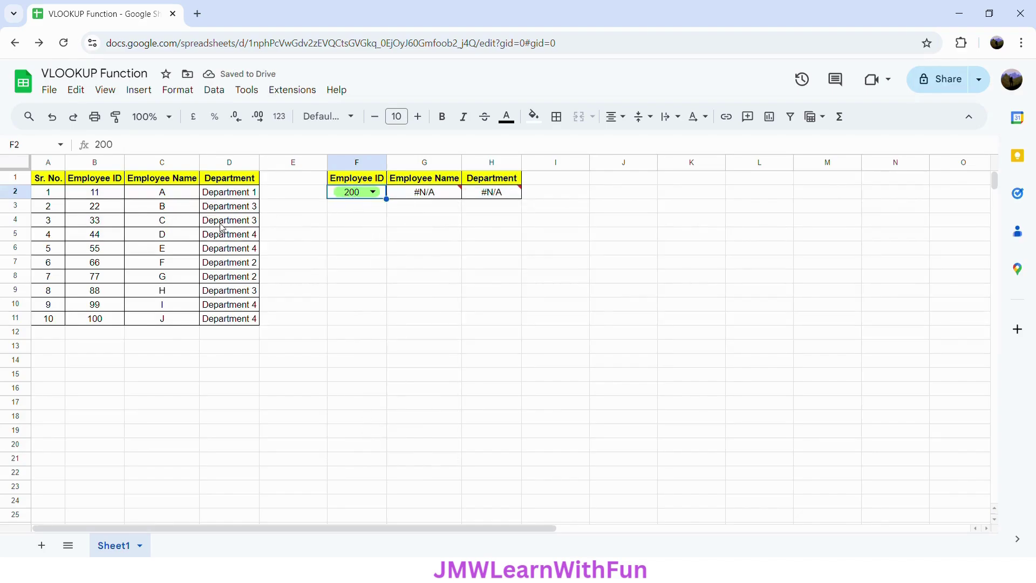
pyautogui.click(420, 199)
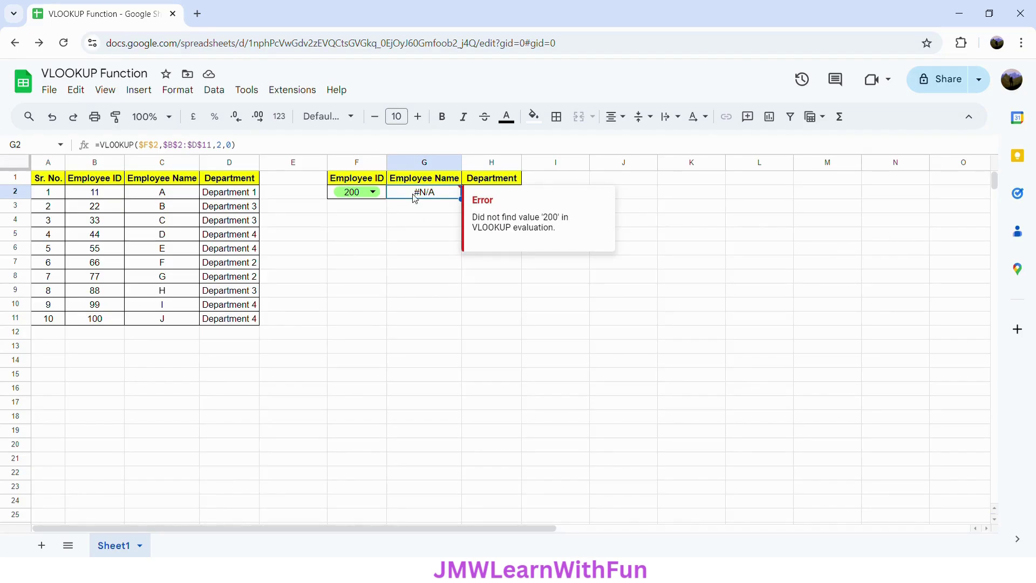
# - Test the lookup by choosing Employee ID 33 followed by 11 in F2
pyautogui.click(360, 195)
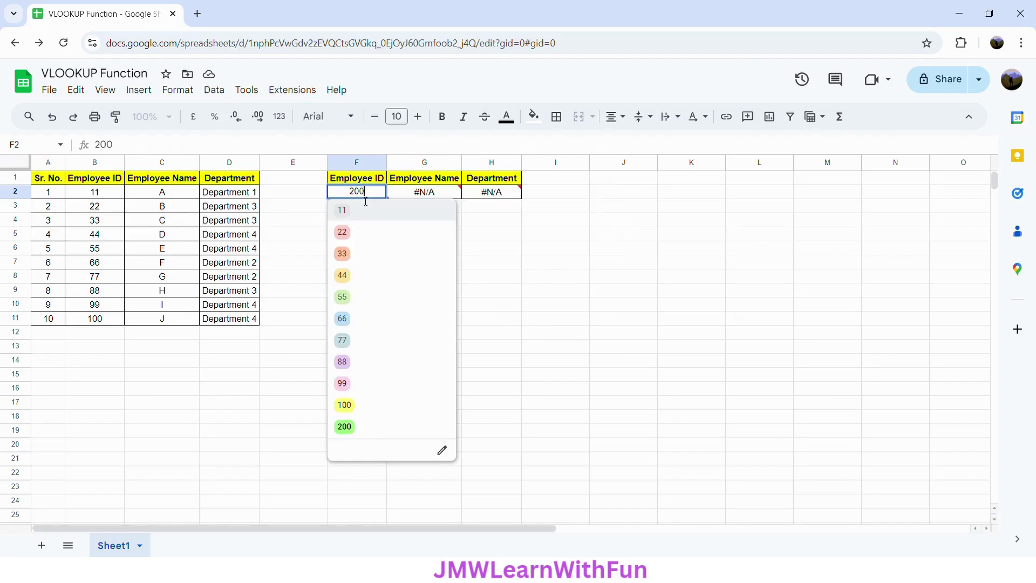
pyautogui.click(358, 252)
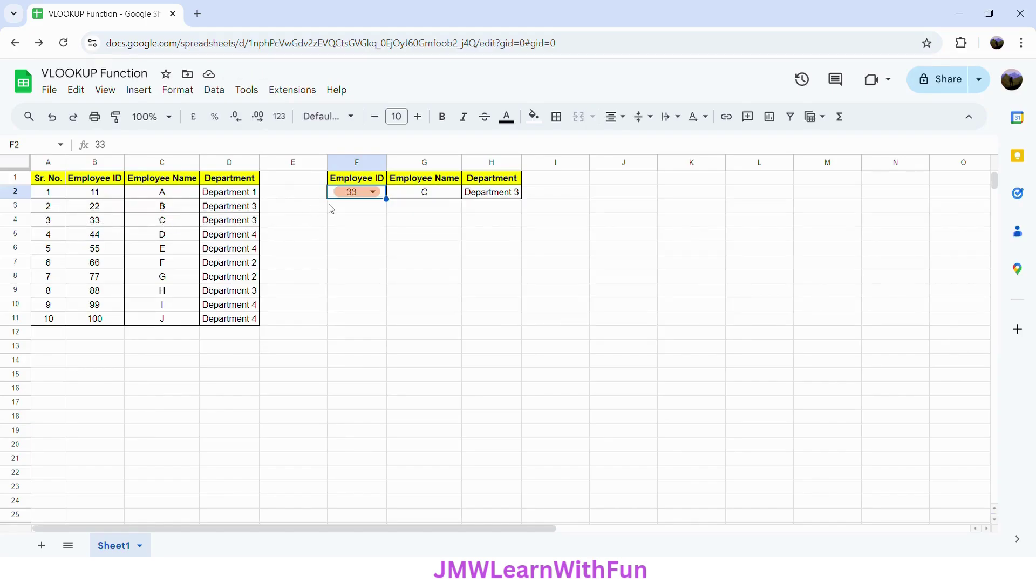
pyautogui.click(359, 198)
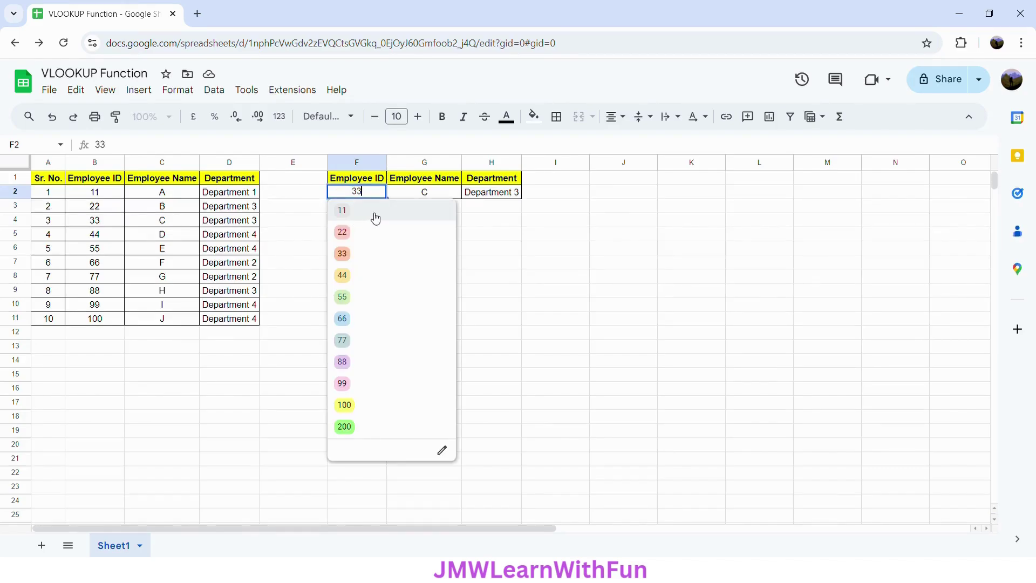
pyautogui.click(376, 213)
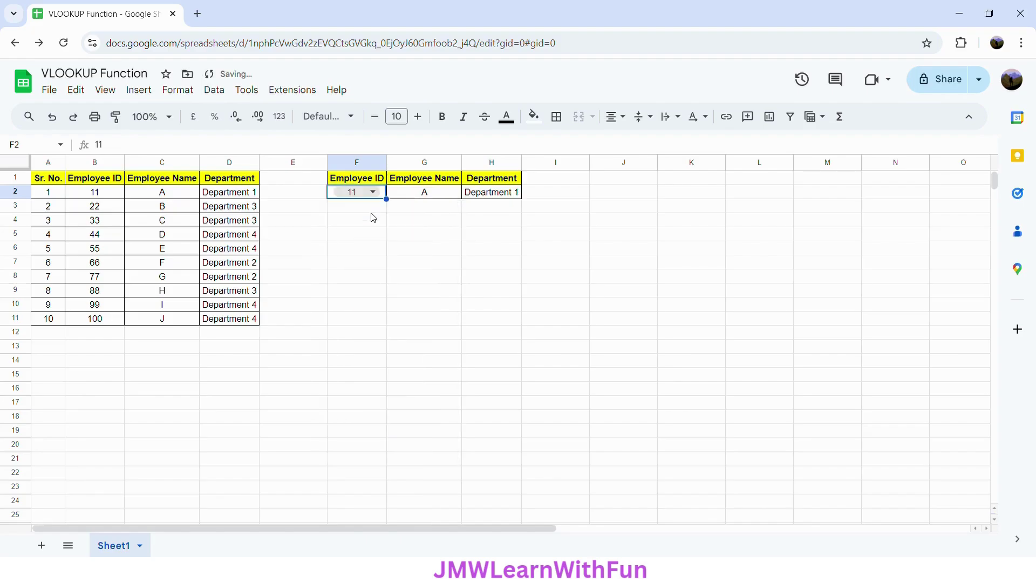
# - Compare the VLOOKUP formulas in G2 and H2, and clear the one in H2 under Department
pyautogui.click(420, 197)
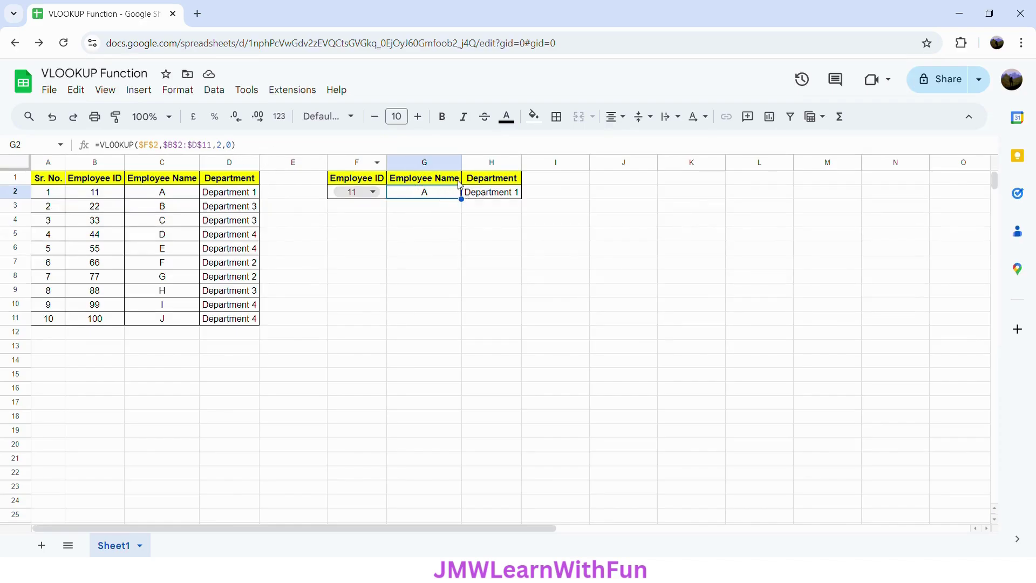
pyautogui.click(475, 193)
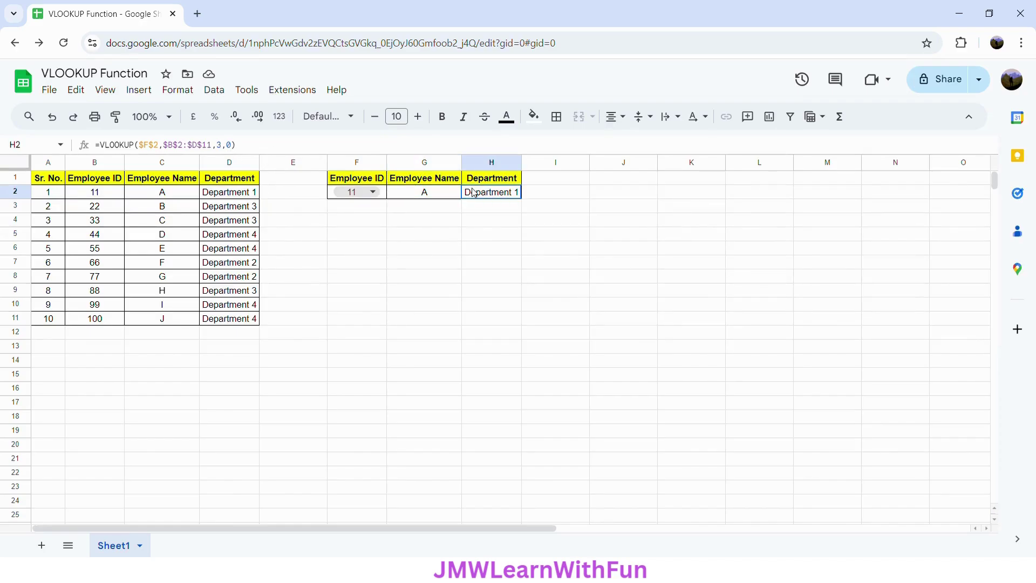
pyautogui.click(430, 200)
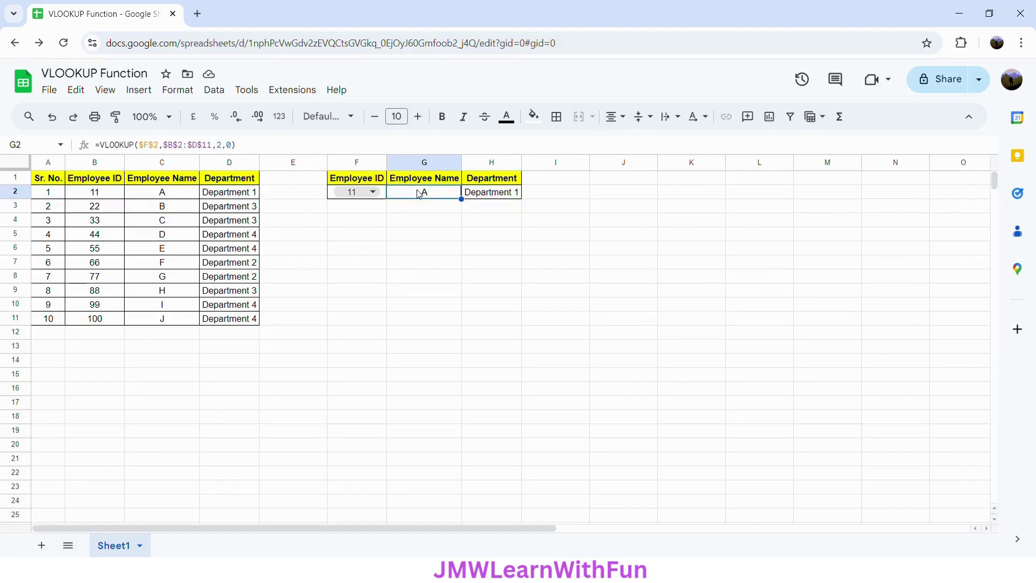
pyautogui.click(228, 152)
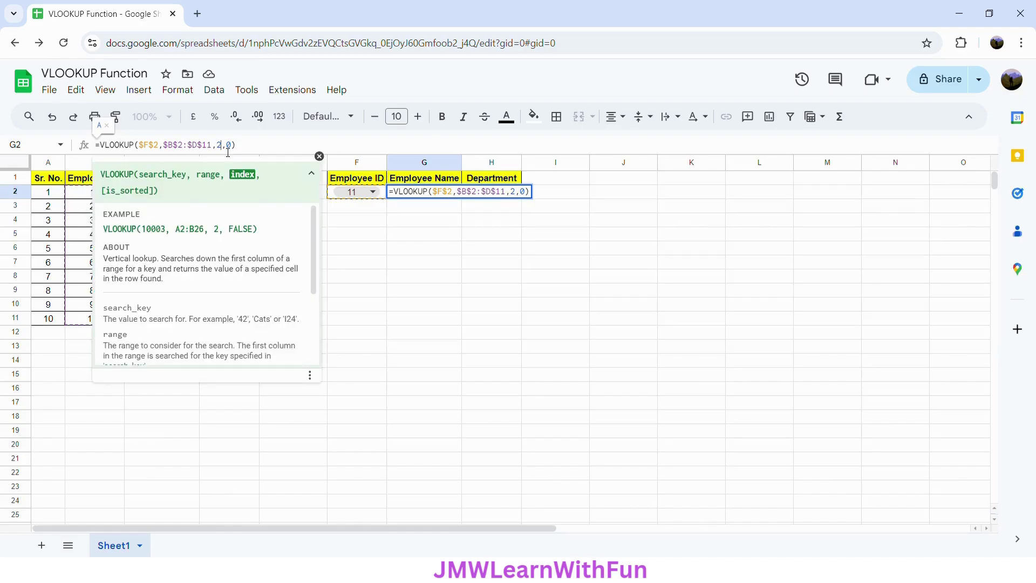
pyautogui.click(442, 238)
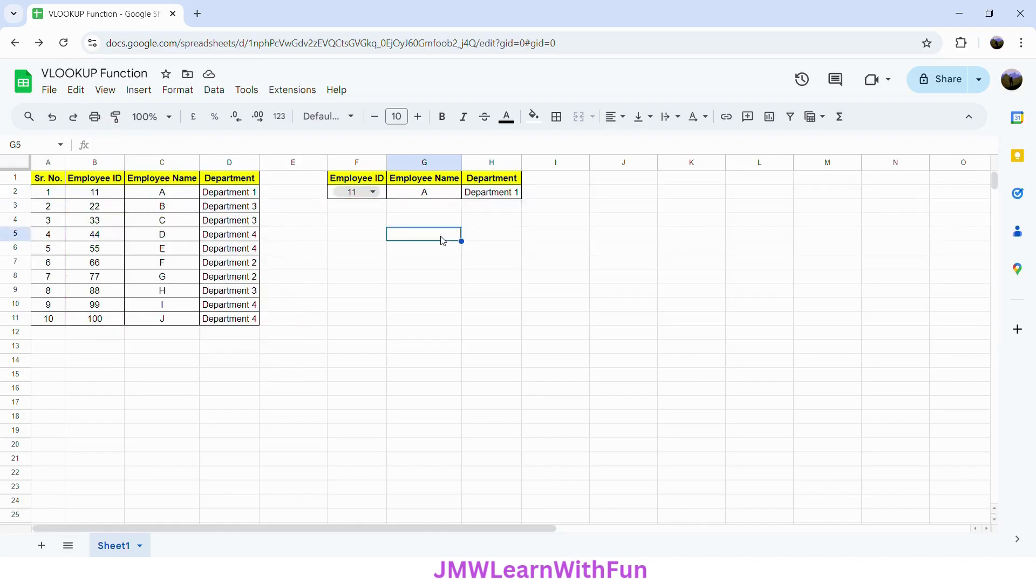
pyautogui.click(494, 195)
pyautogui.press('Delete')
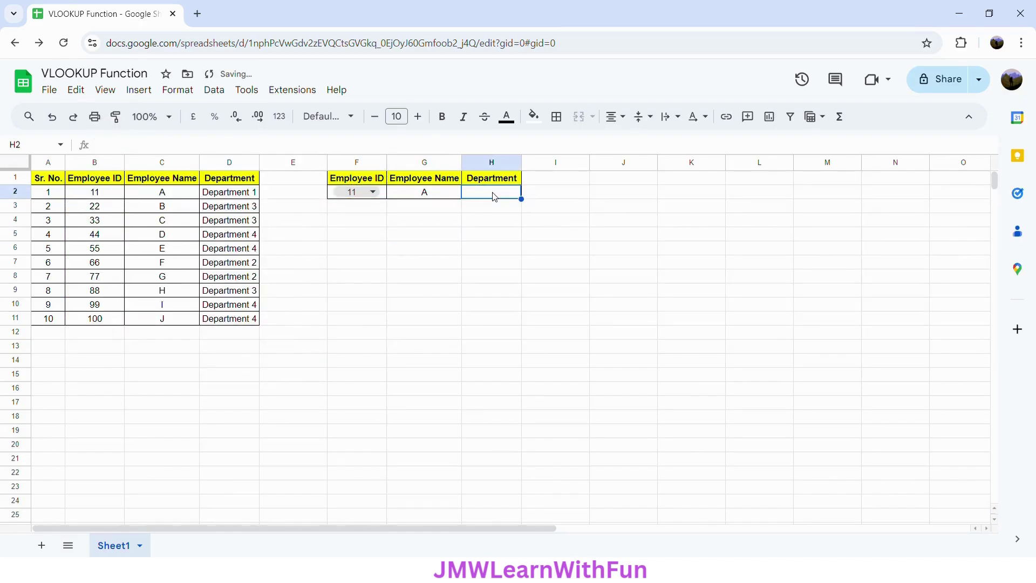
# - Replace the fixed column index in the G2 VLOOKUP with COLUMN(G1)-5
pyautogui.click(420, 194)
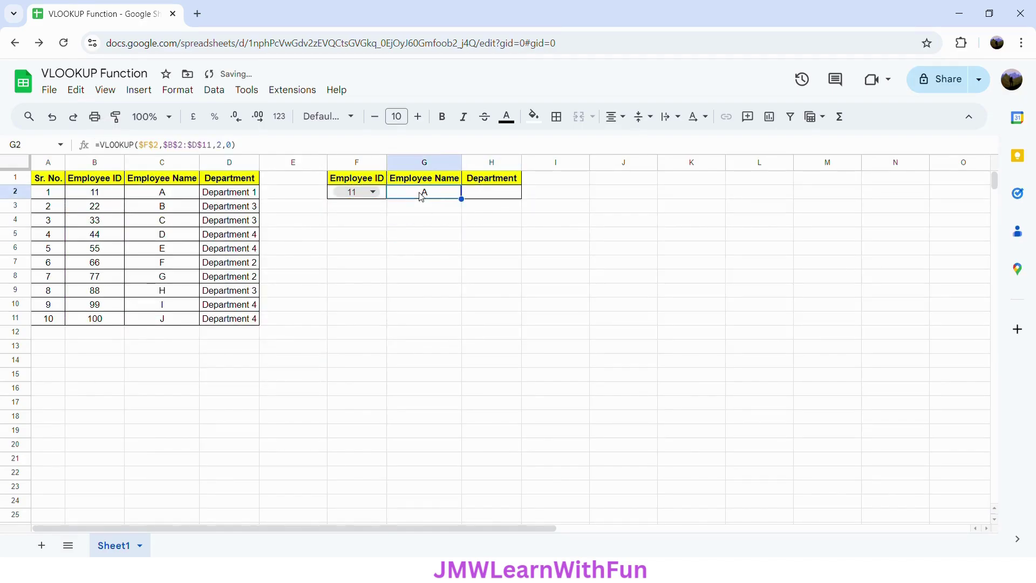
pyautogui.click(226, 149)
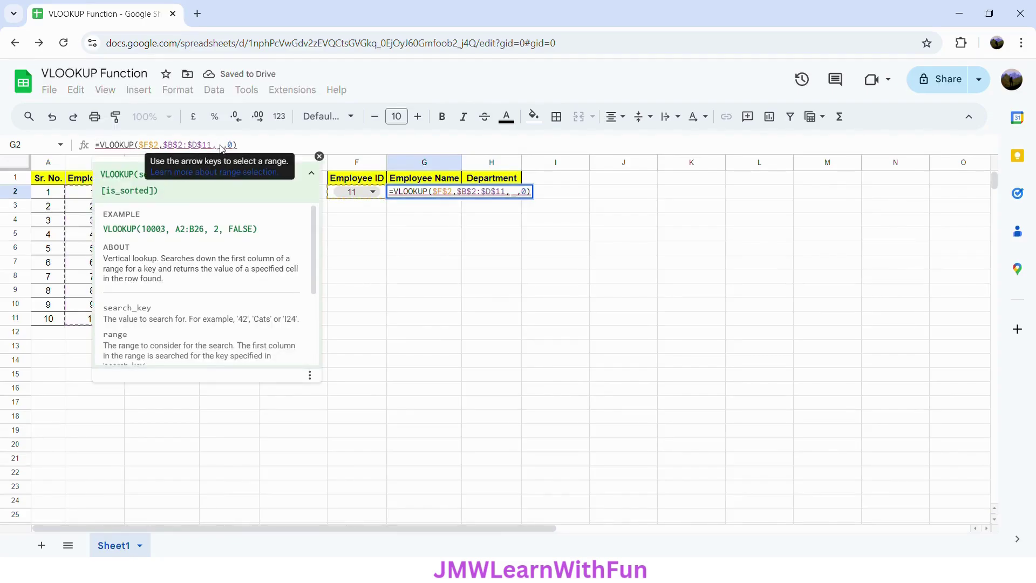
pyautogui.press('BackSpace')
pyautogui.write('COLUMN')
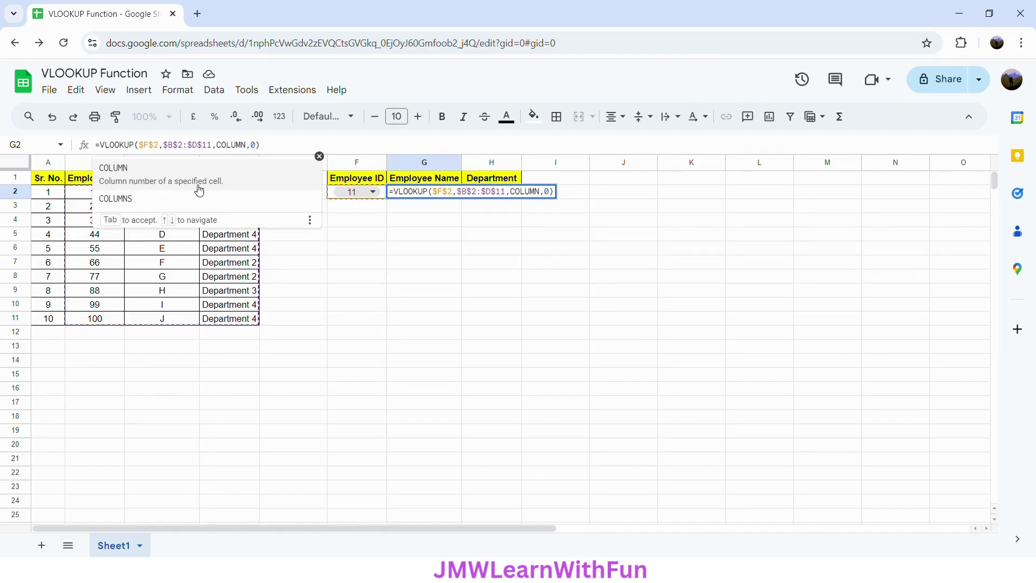
pyautogui.click(229, 190)
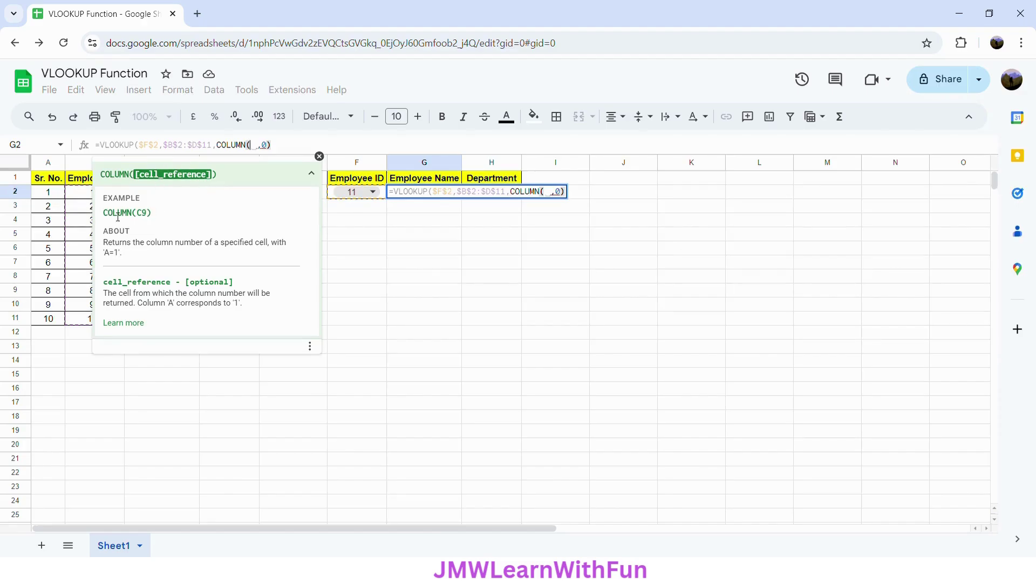
pyautogui.click(429, 183)
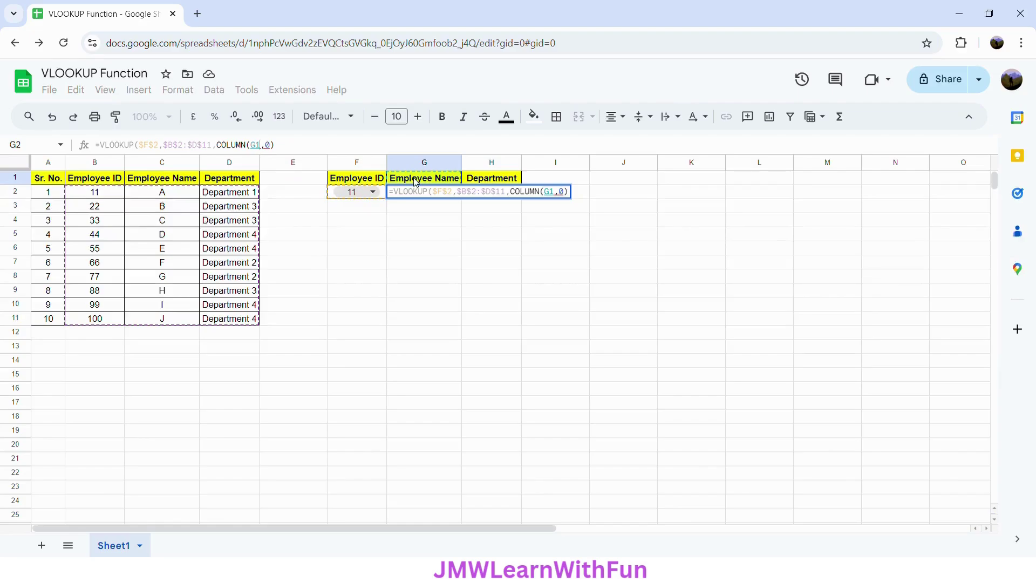
pyautogui.click(263, 146)
pyautogui.write(')')
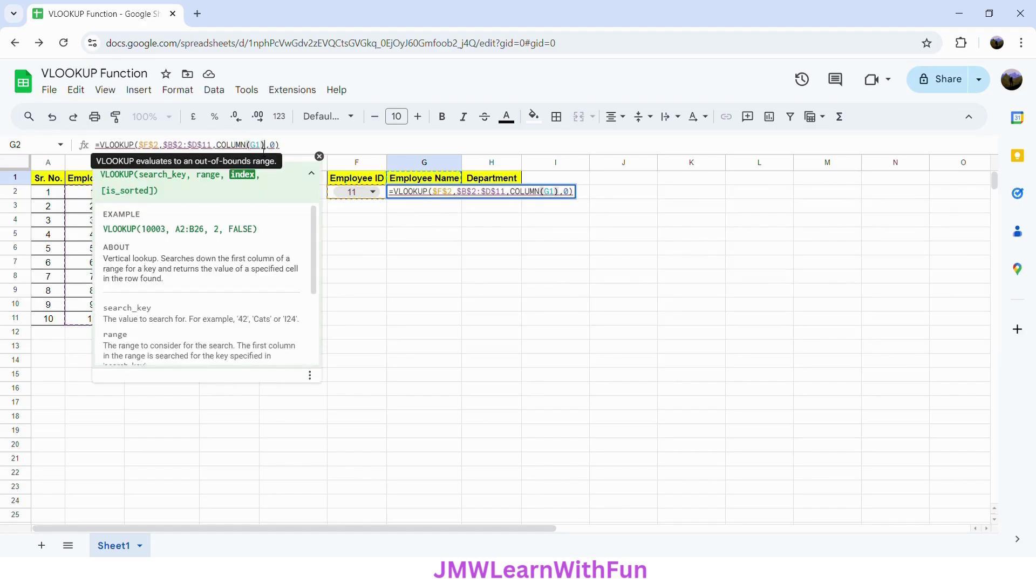
pyautogui.write('-')
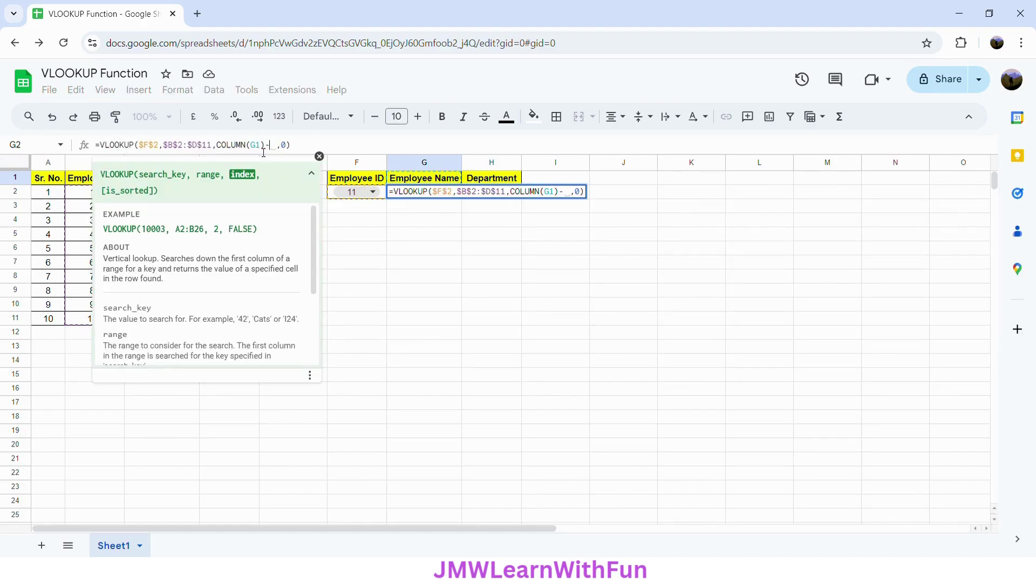
pyautogui.write('5')
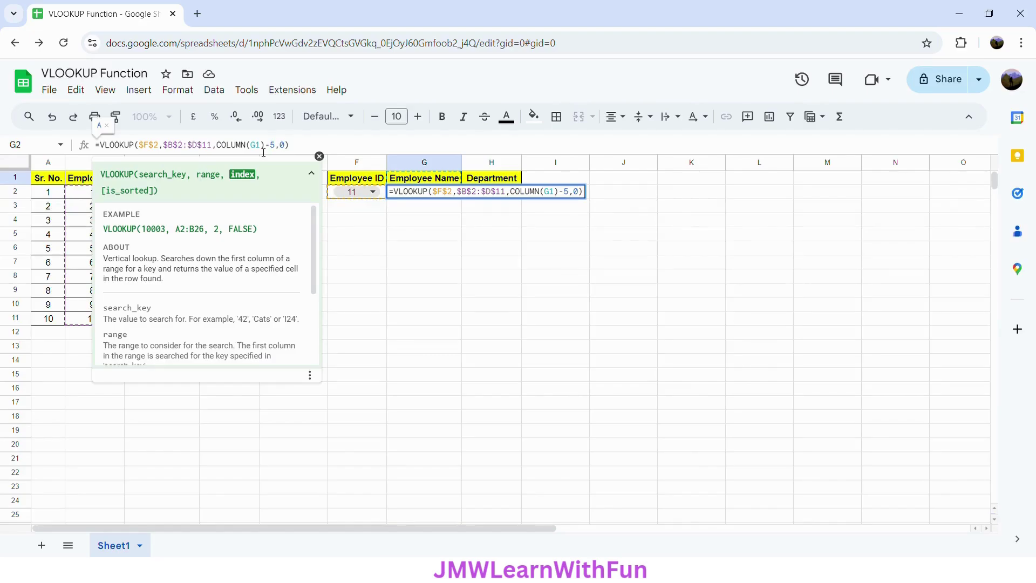
pyautogui.press('Return')
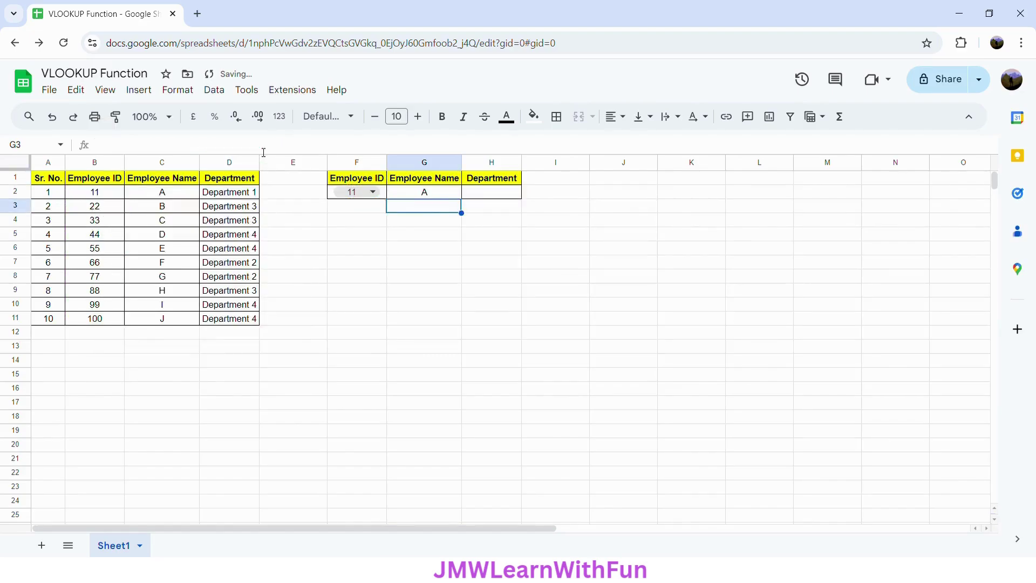
# - Extend the COLUMN reference in the G2 formula to the header range G1:H1
pyautogui.click(438, 197)
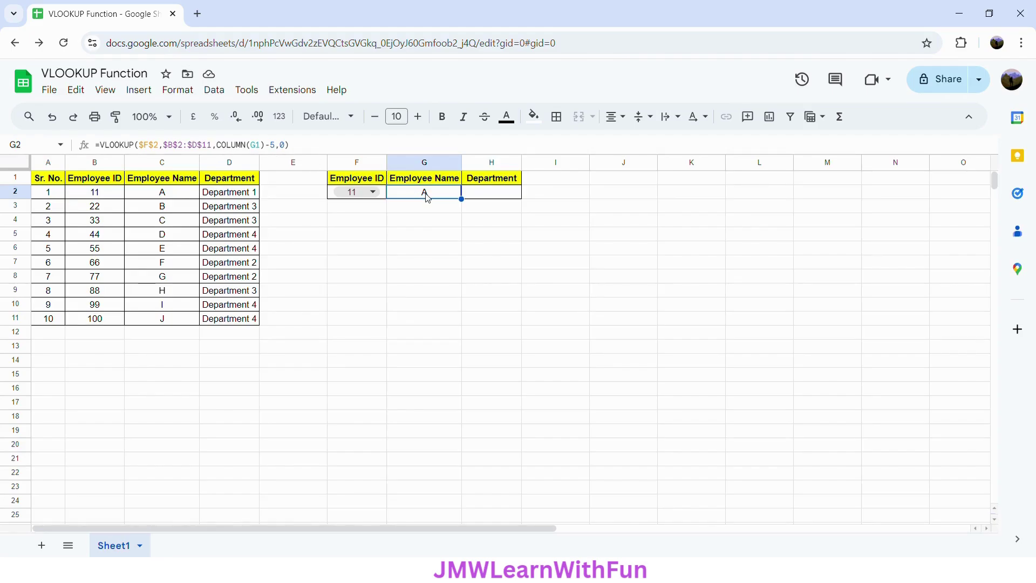
pyautogui.click(265, 152)
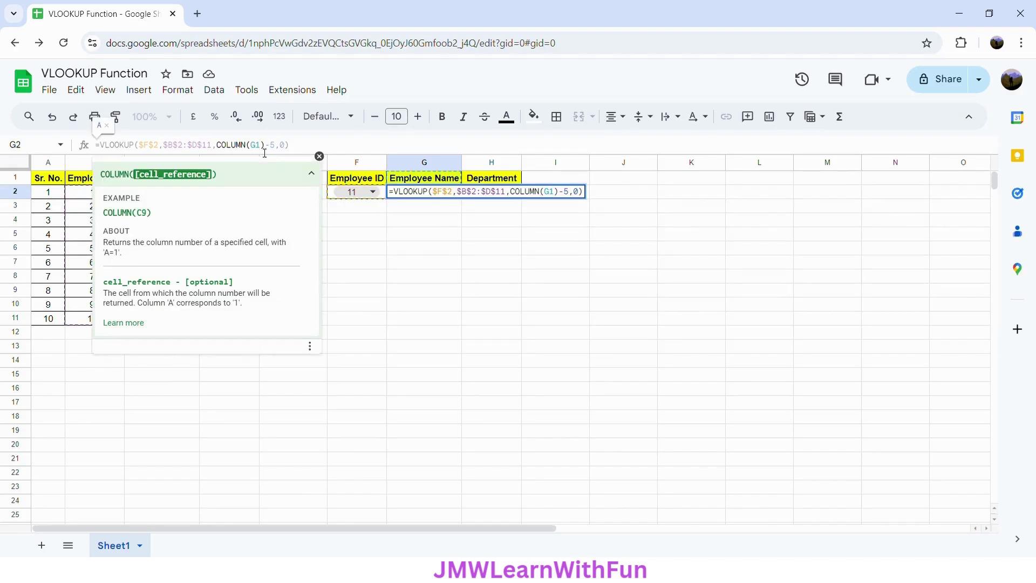
pyautogui.write(':')
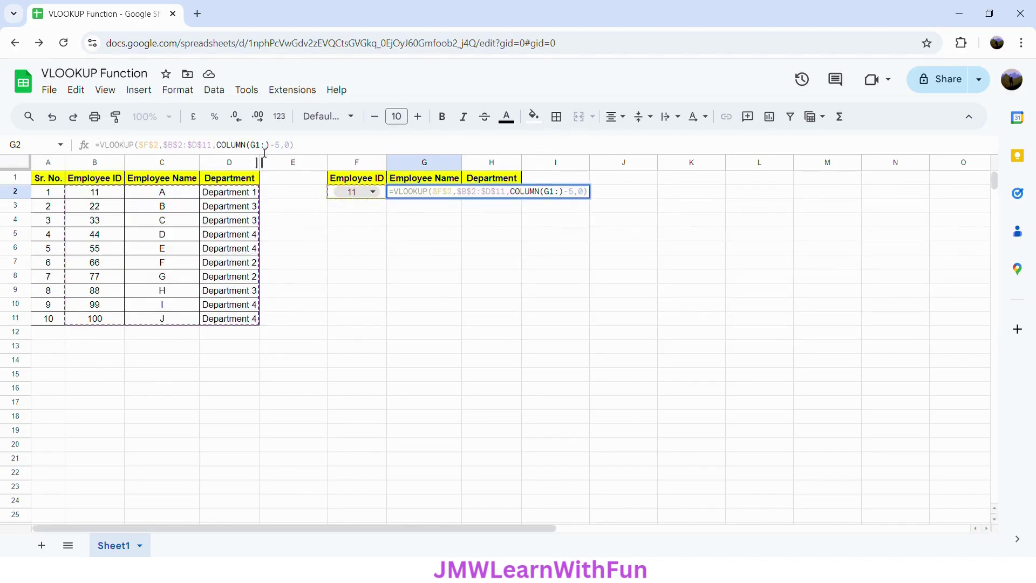
pyautogui.write('H1')
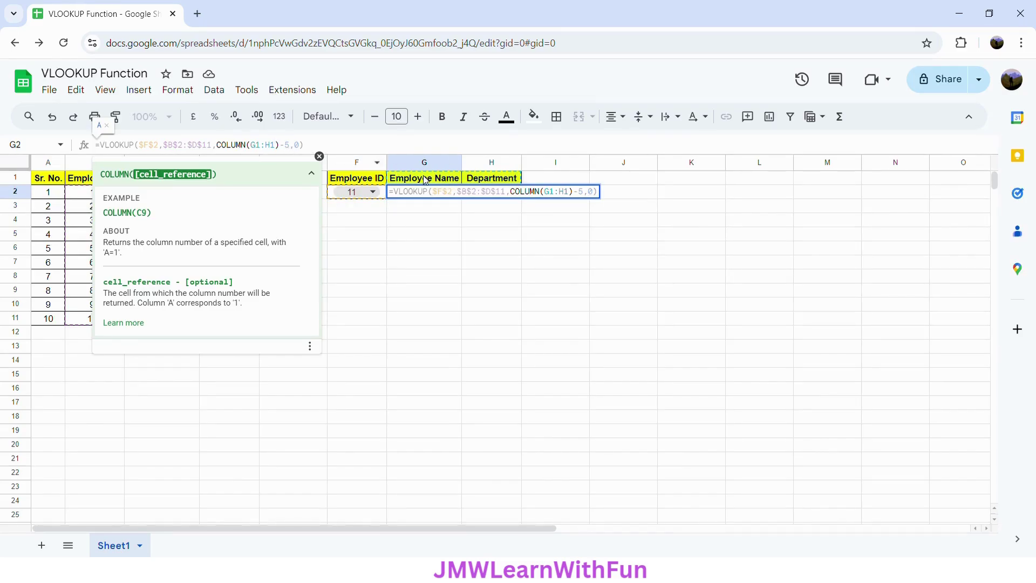
# - Wrap the G2 VLOOKUP in ARRAYFORMULA so one formula fills both Employee Name and Department
pyautogui.click(106, 151)
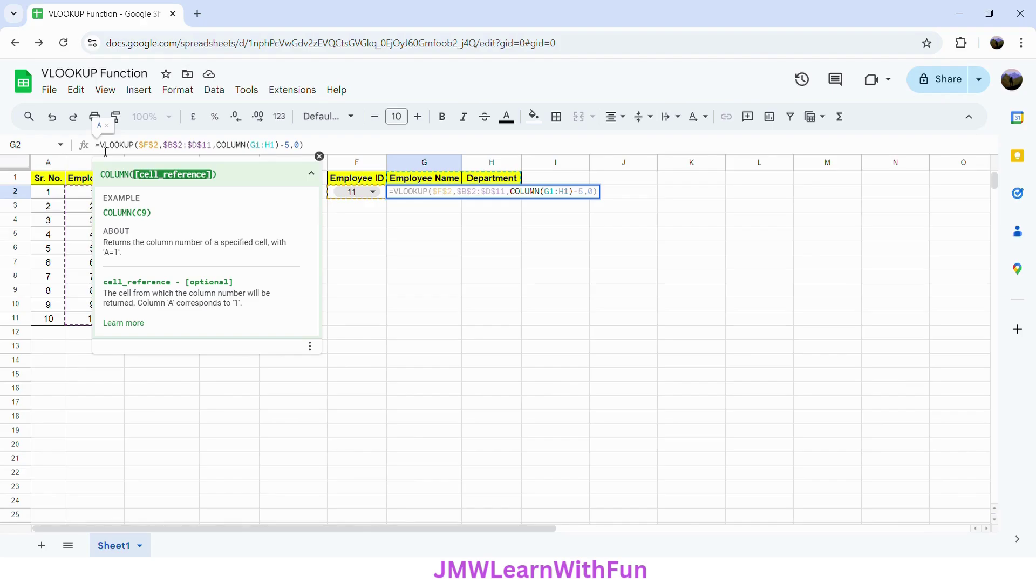
pyautogui.write('ARRA')
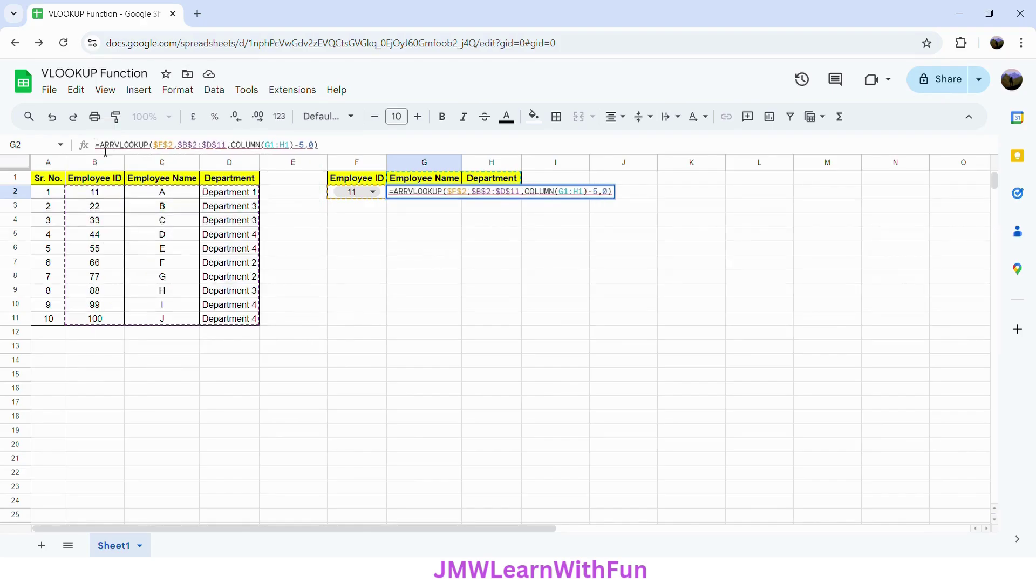
pyautogui.write('YFOR')
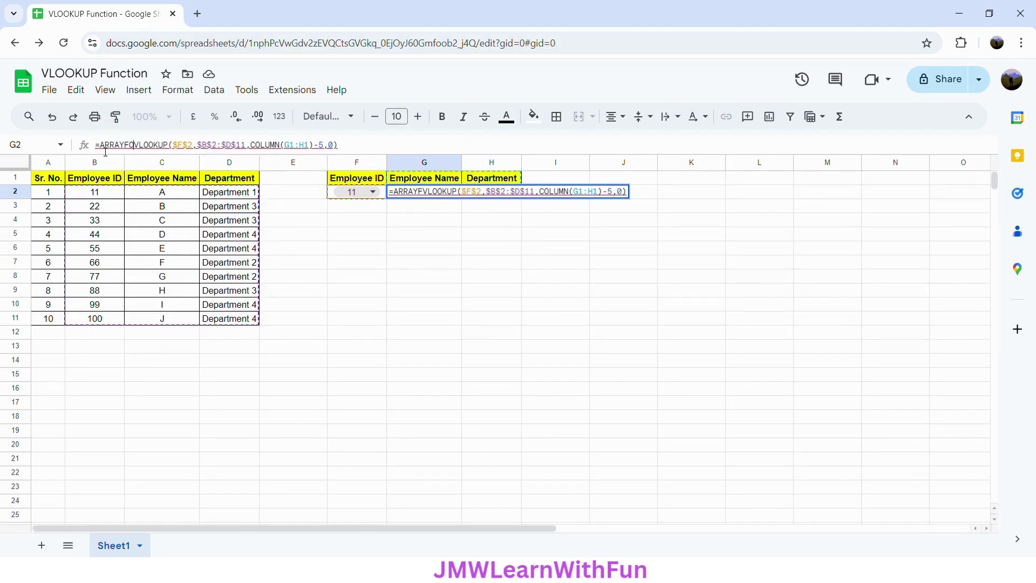
pyautogui.write('MULA')
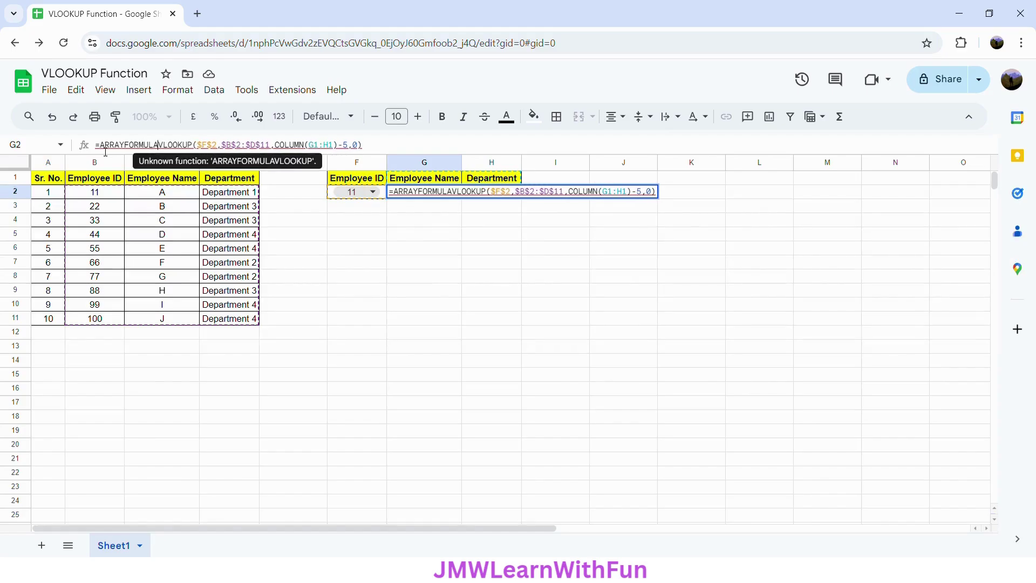
pyautogui.write('(')
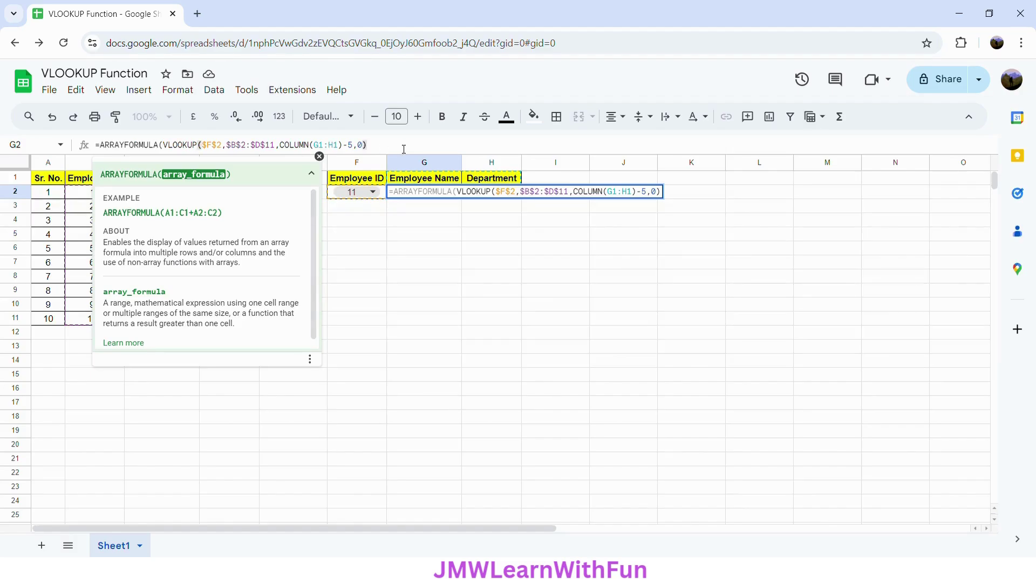
pyautogui.write(')')
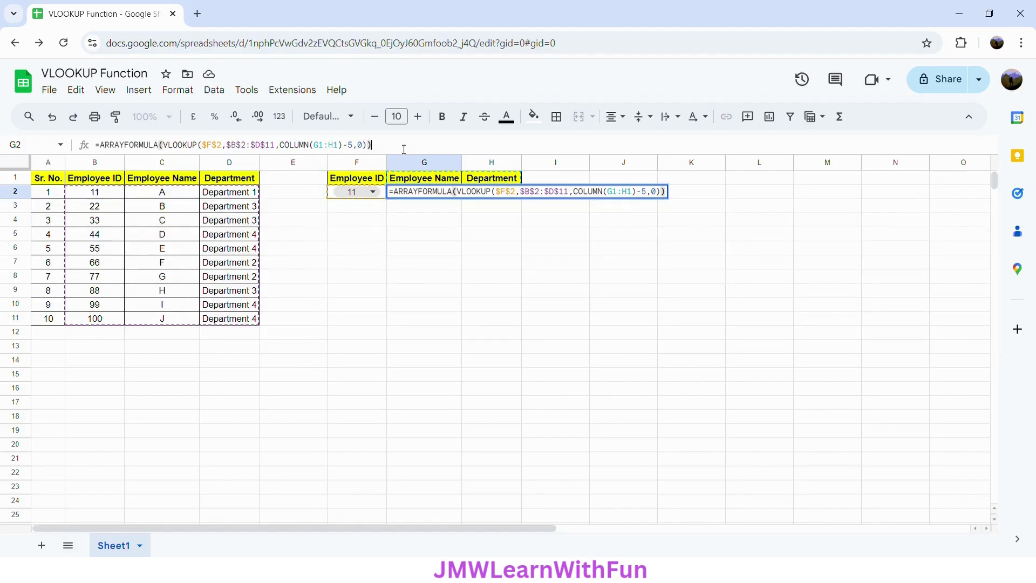
pyautogui.press('Return')
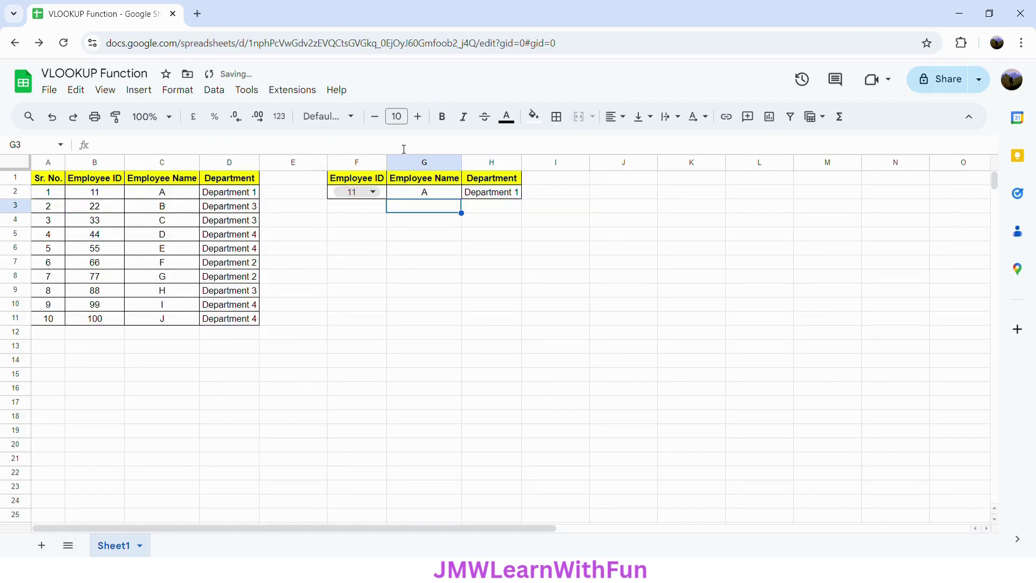
# - Inspect the contents of G2 and H2 to compare the array formula cell with the cell it fills
pyautogui.click(425, 190)
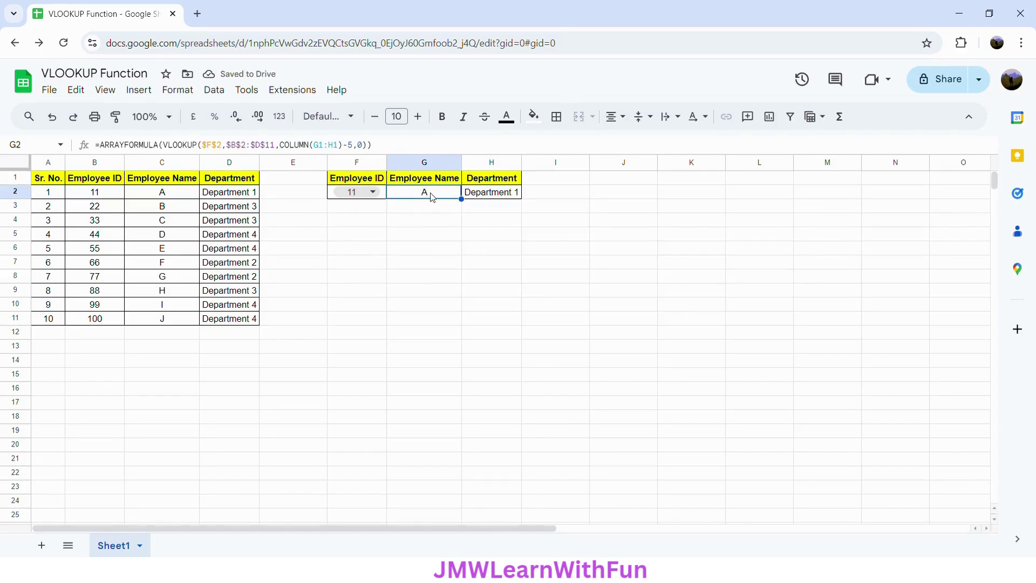
pyautogui.click(506, 196)
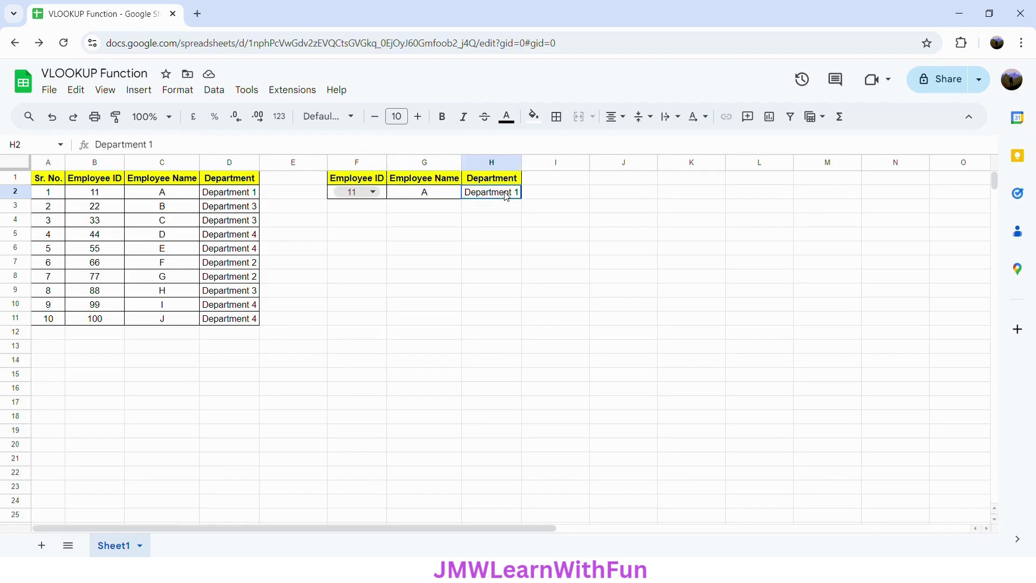
pyautogui.click(424, 193)
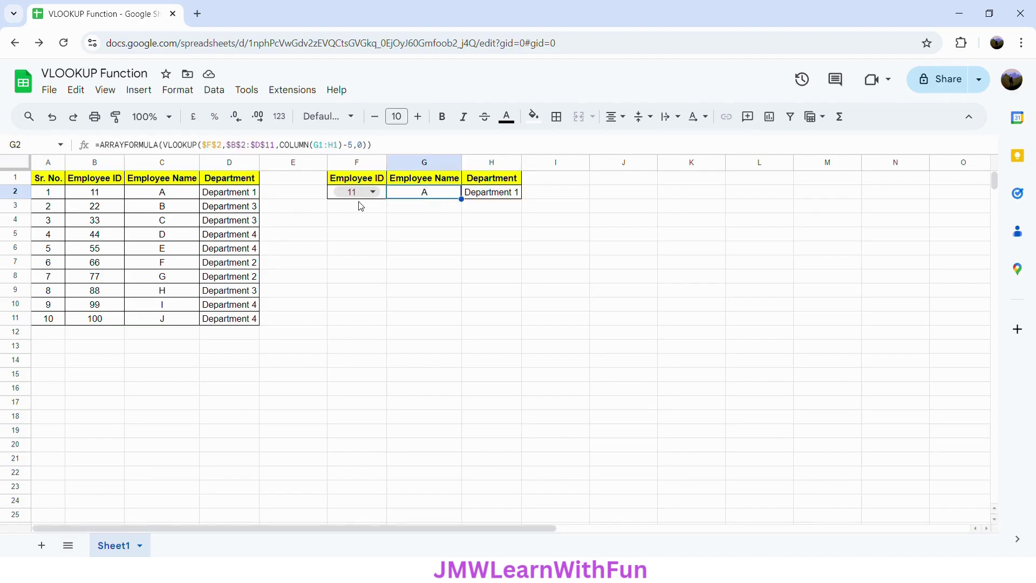
# - Test the array lookup by choosing Employee IDs 22, 77 and 100 in turn from the F2 dropdown
pyautogui.click(325, 195)
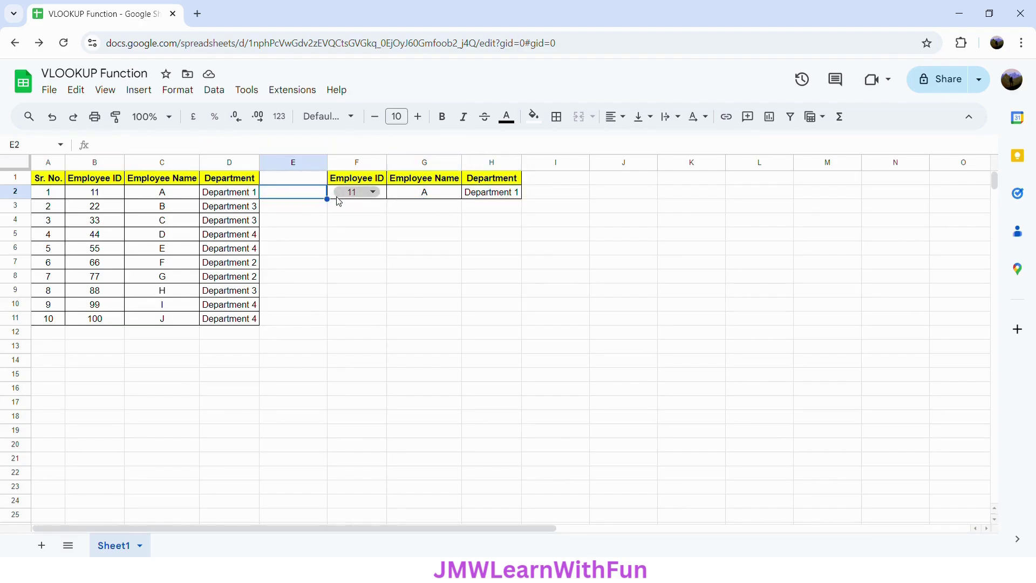
pyautogui.click(336, 198)
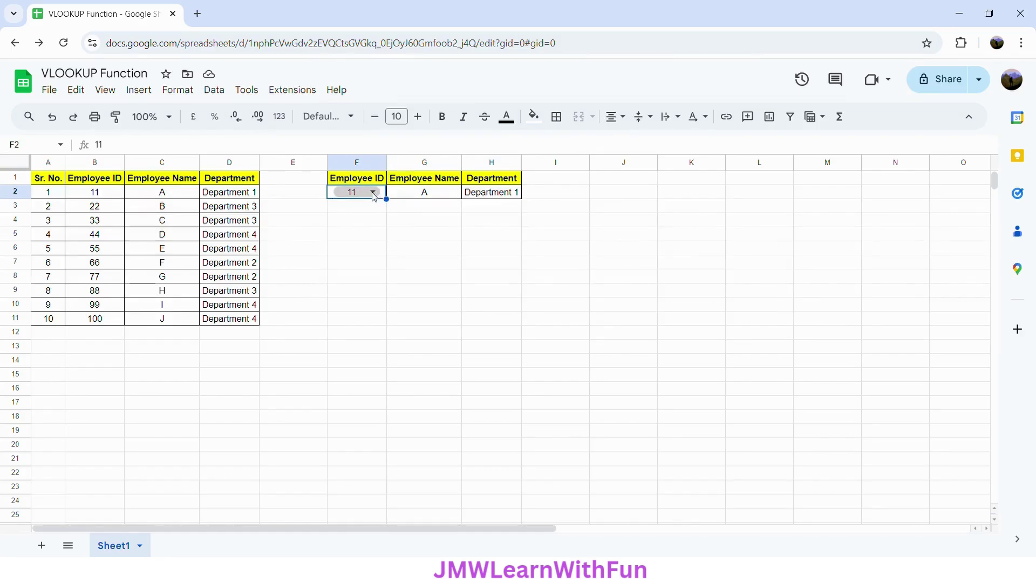
pyautogui.click(375, 193)
pyautogui.click(368, 242)
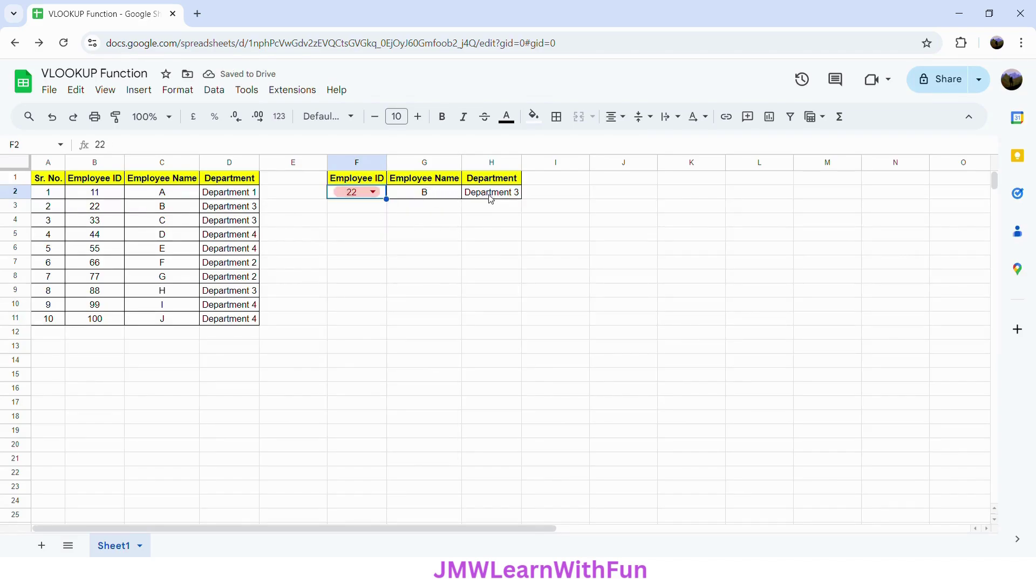
pyautogui.click(362, 196)
pyautogui.click(374, 342)
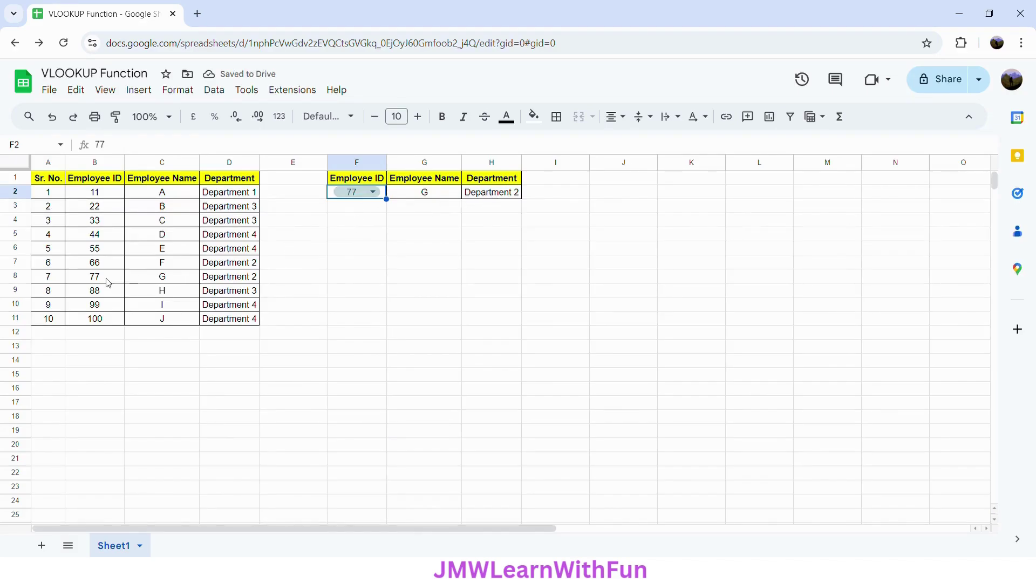
pyautogui.click(373, 193)
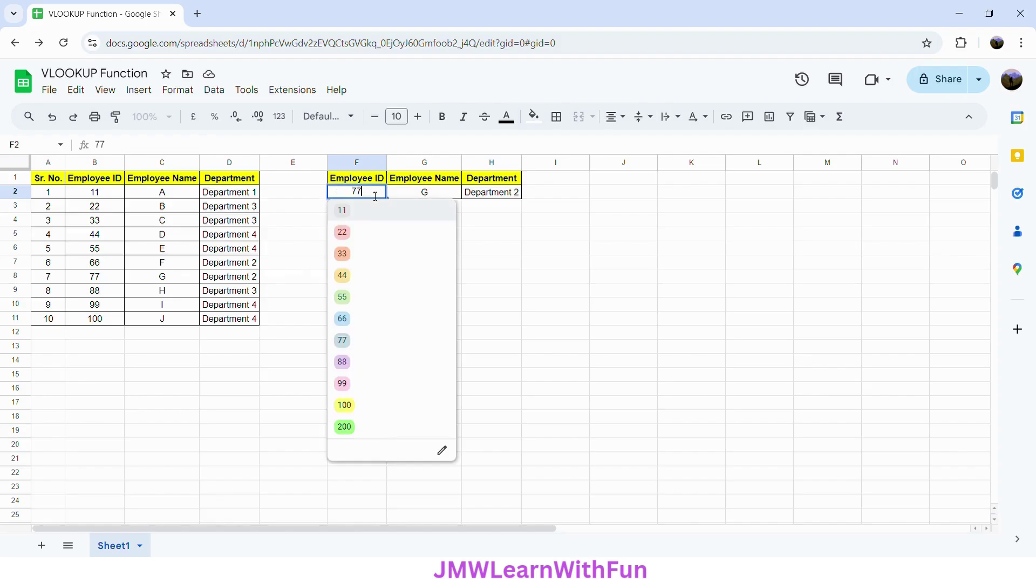
pyautogui.click(351, 405)
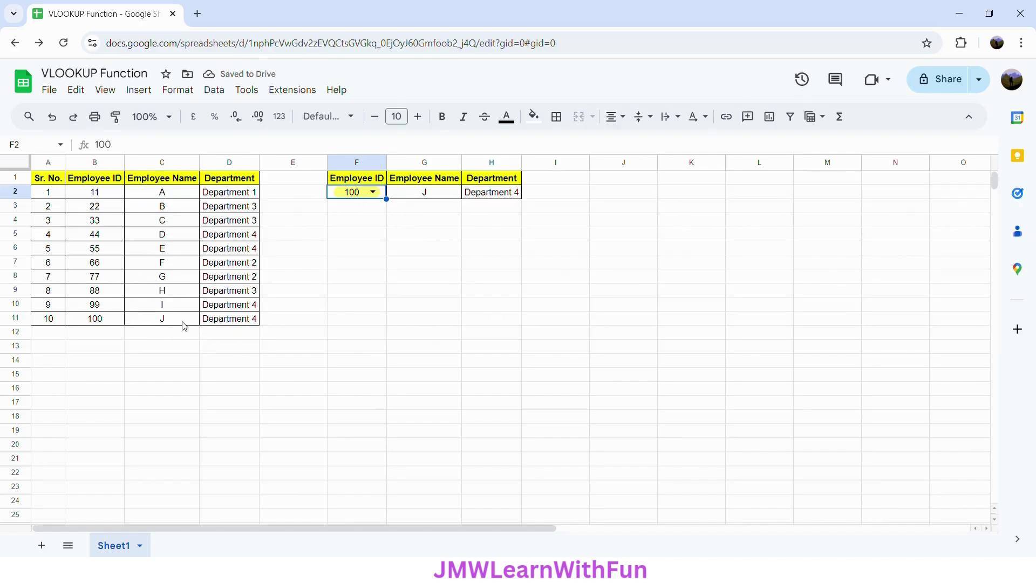
# - Set the Employee ID dropdown in F2 to 11 and review the ARRAYFORMULA in G2
pyautogui.click(372, 195)
pyautogui.click(367, 216)
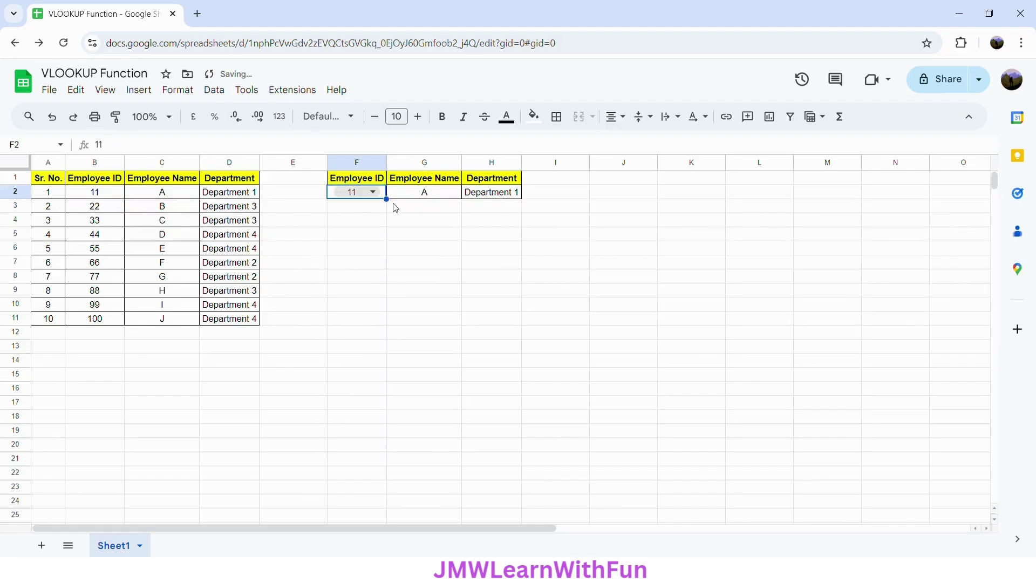
pyautogui.click(426, 196)
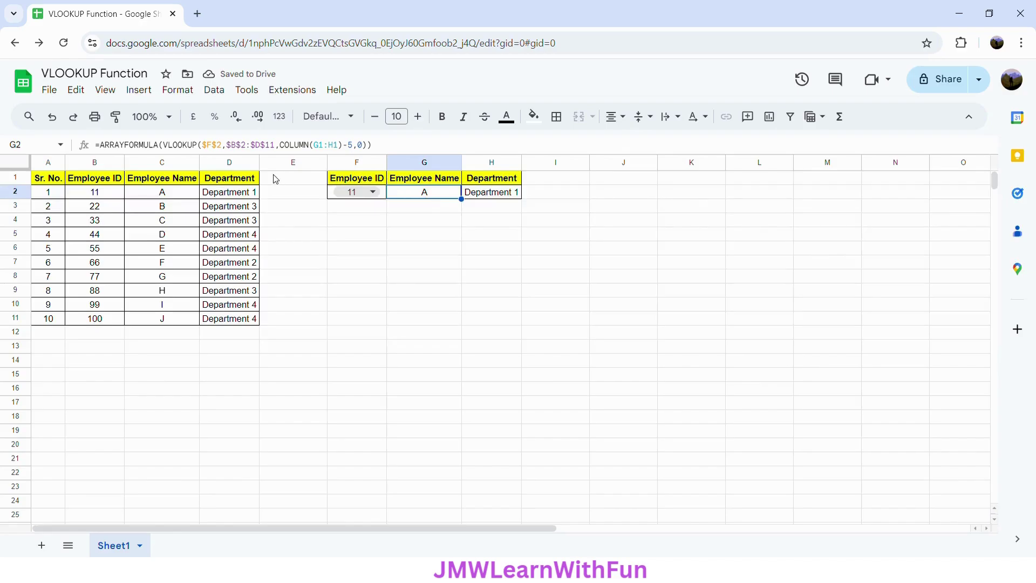